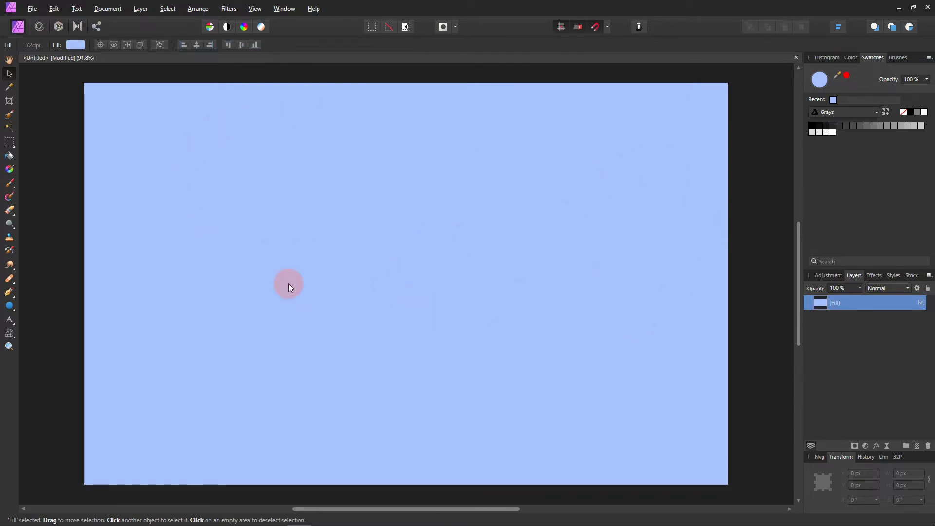
Step: Create a new 2000 × 2000 px document with a transparent background via Ctrl+N
left_click(140, 8)
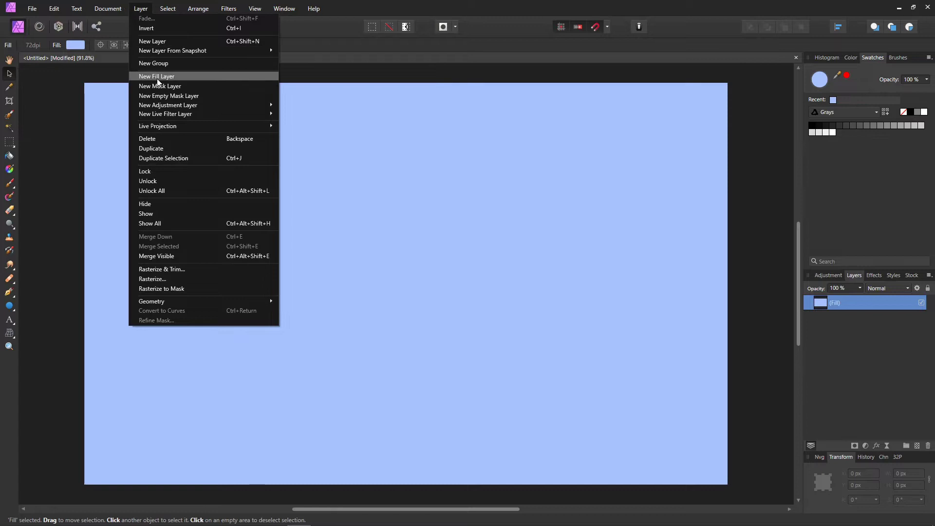
left_click(781, 277)
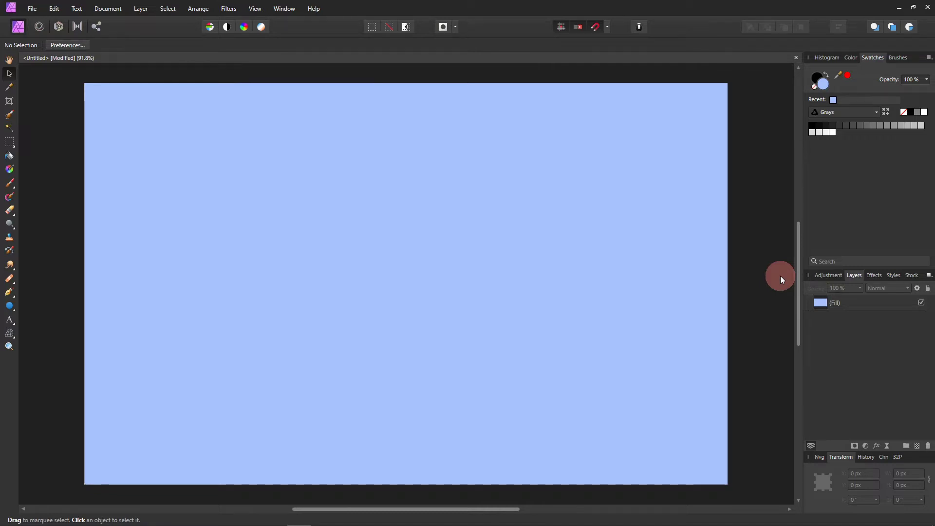
key("ctrl+n")
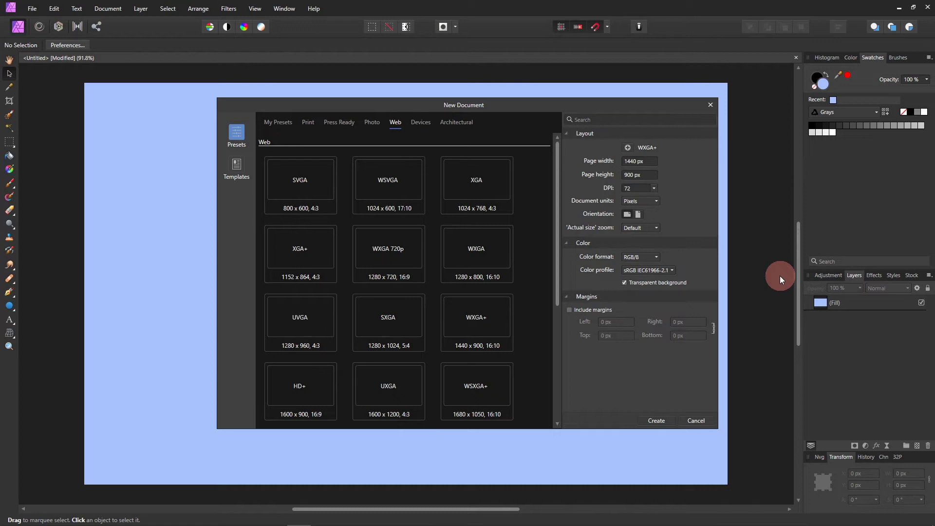
left_click(649, 163)
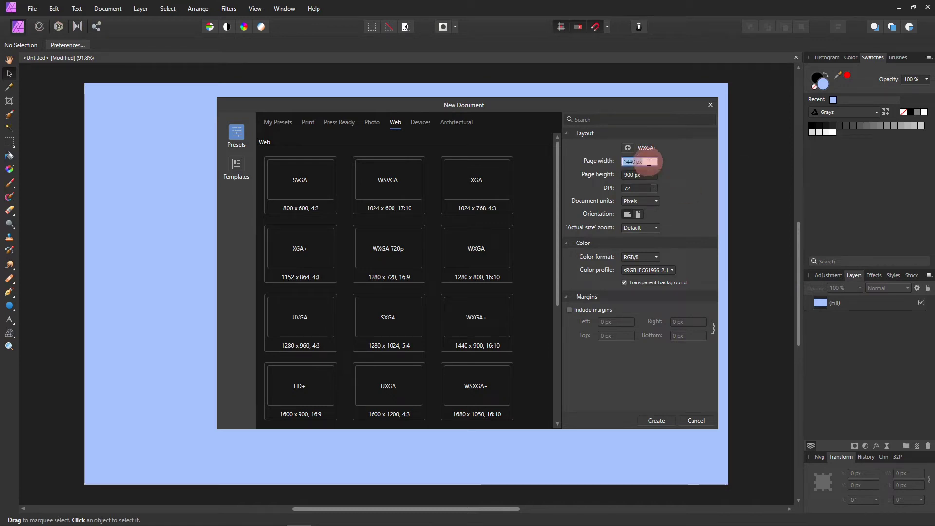
type("2000")
left_click(654, 175)
type("2000")
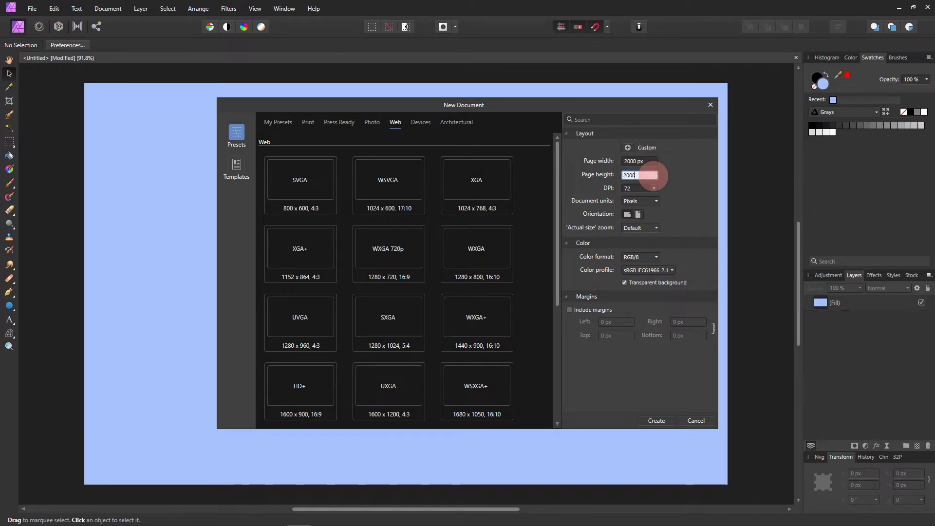
left_click(694, 177)
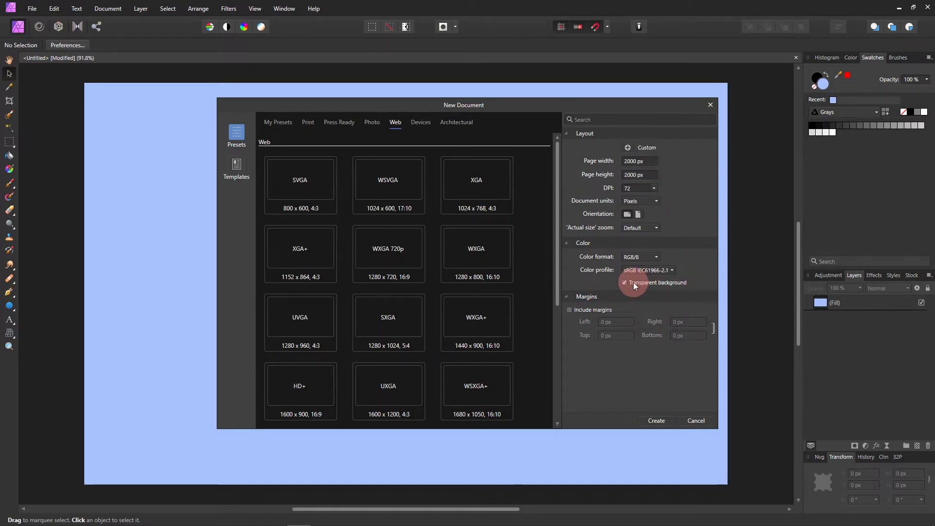
left_click(661, 423)
key("h")
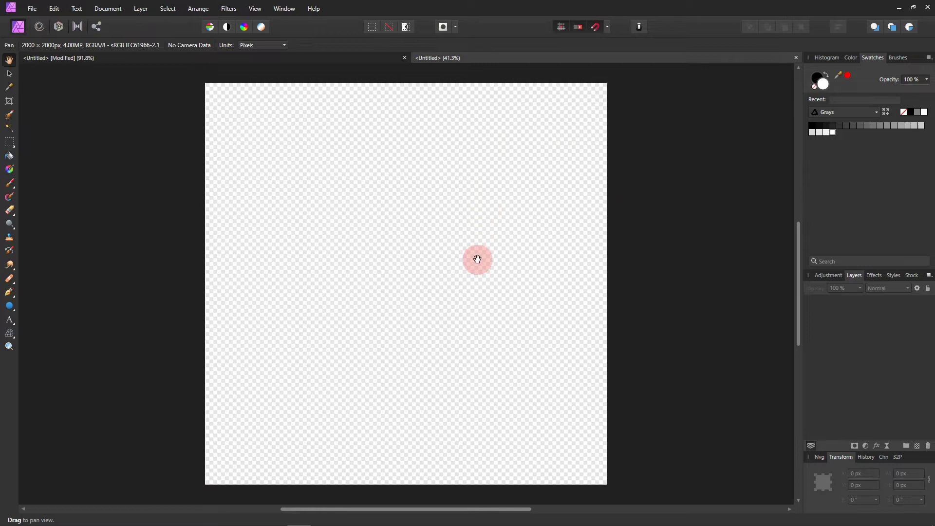
Step: Add horizontal guides at 500 px and 1500 px in the Guides Manager
left_click(255, 9)
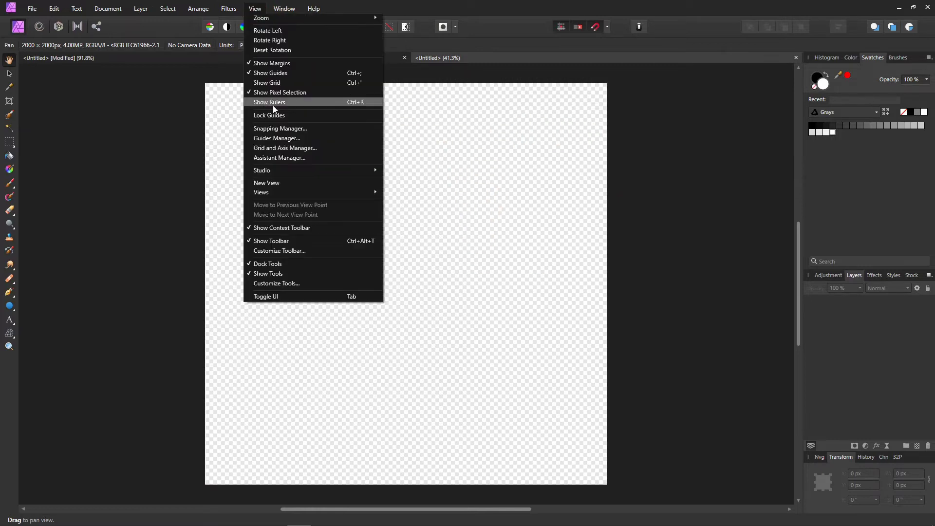
left_click(280, 137)
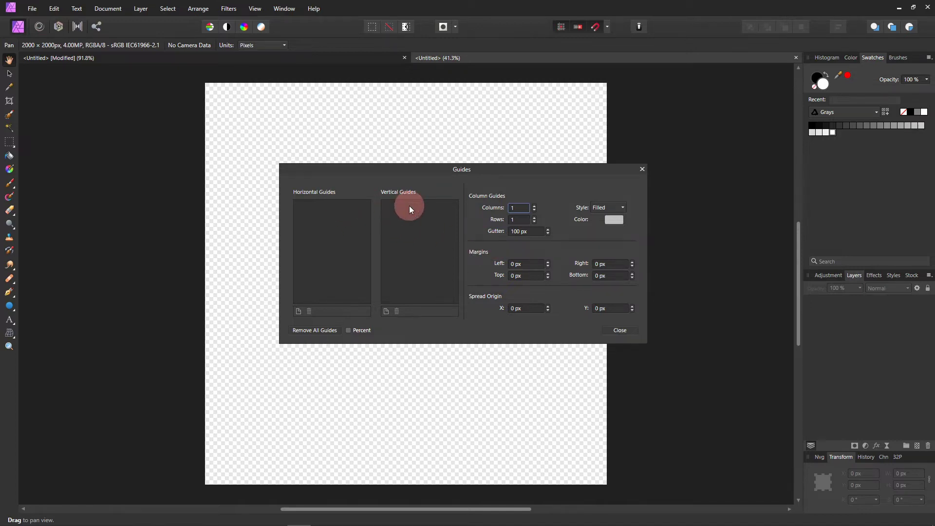
left_click(298, 311)
left_click(298, 311)
left_click(303, 204)
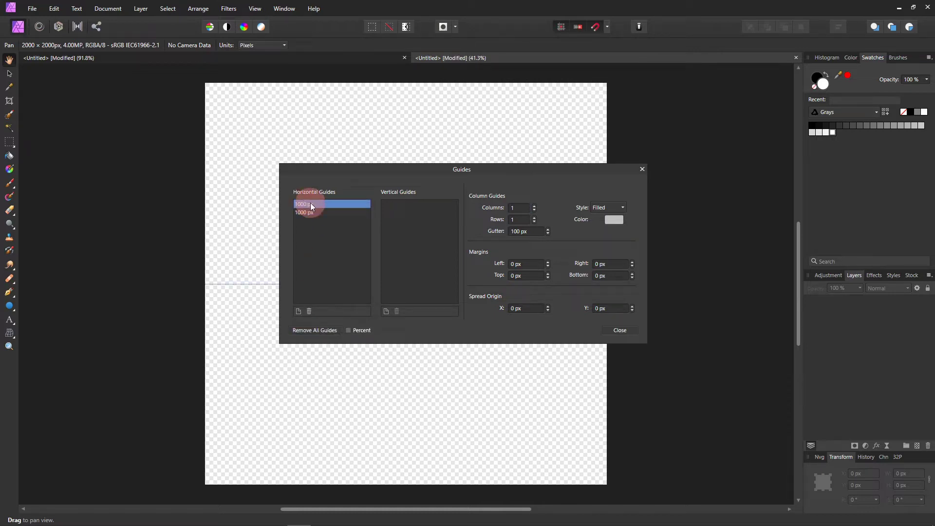
left_click(306, 205)
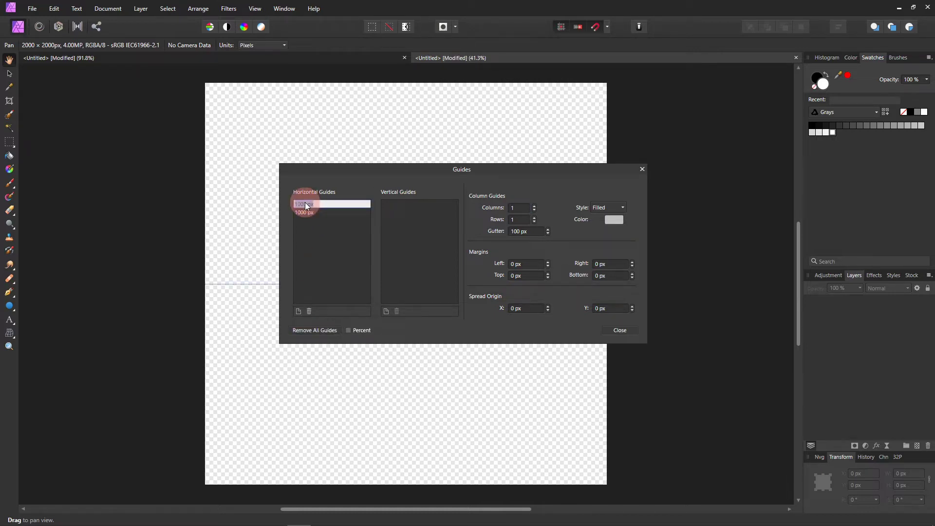
type("500")
key("Return")
left_click(302, 212)
left_click(302, 212)
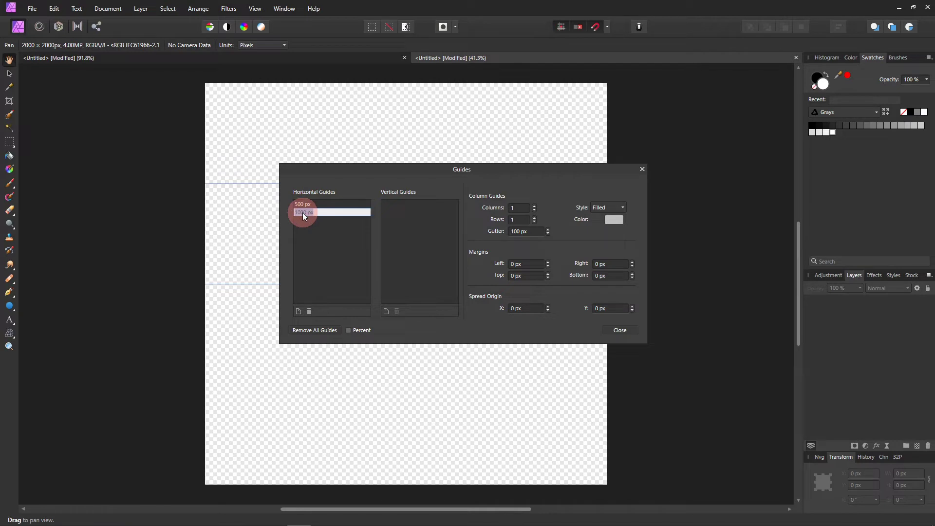
type("1500")
key("Return")
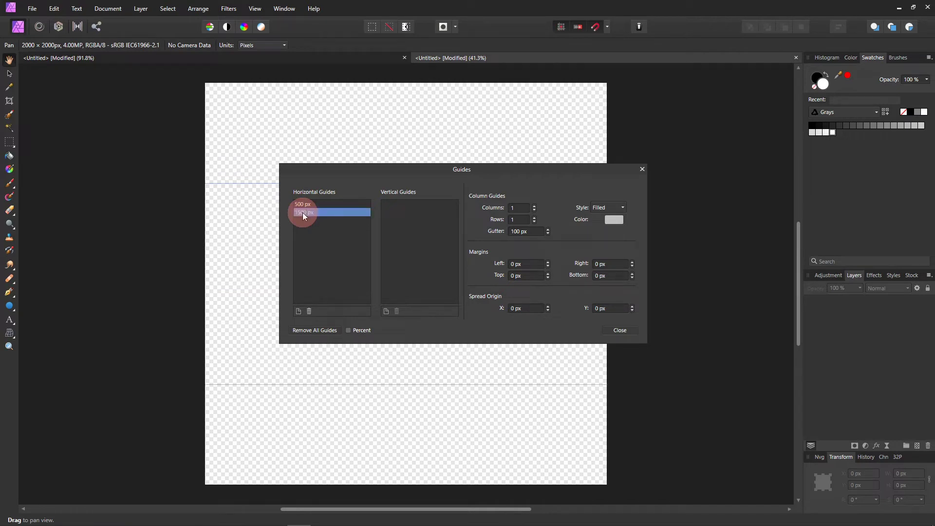
Step: Add vertical guides at 500 px and 1500 px, then close the Guides Manager
left_click(387, 312)
left_click(388, 311)
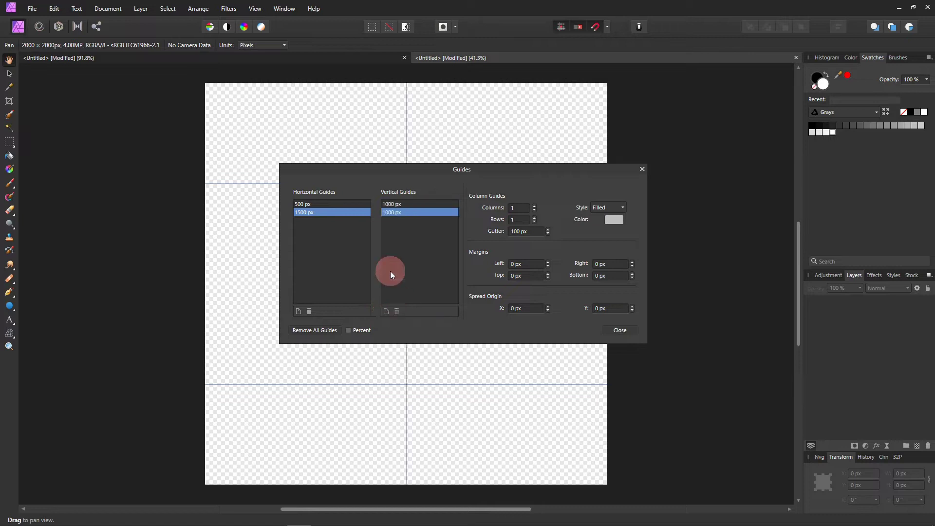
left_click(387, 204)
left_click(389, 205)
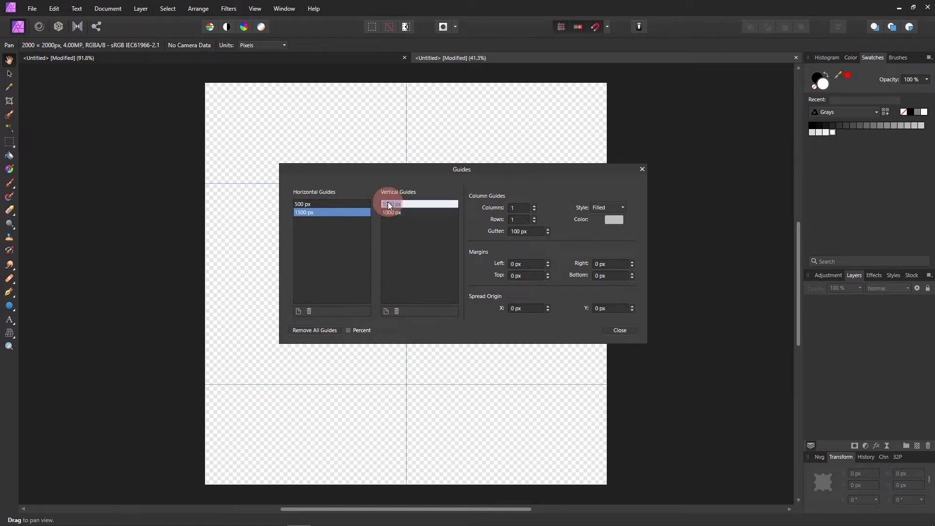
type("500")
key("Return")
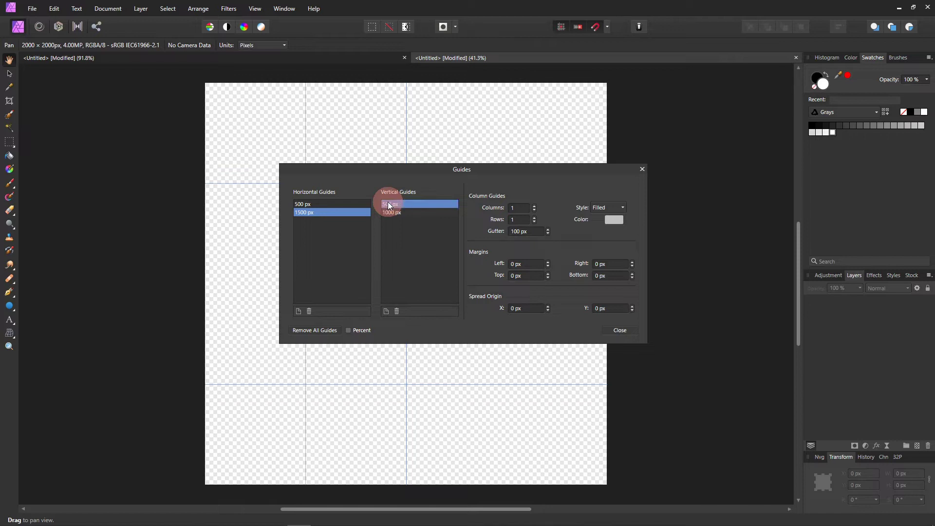
double_click(389, 213)
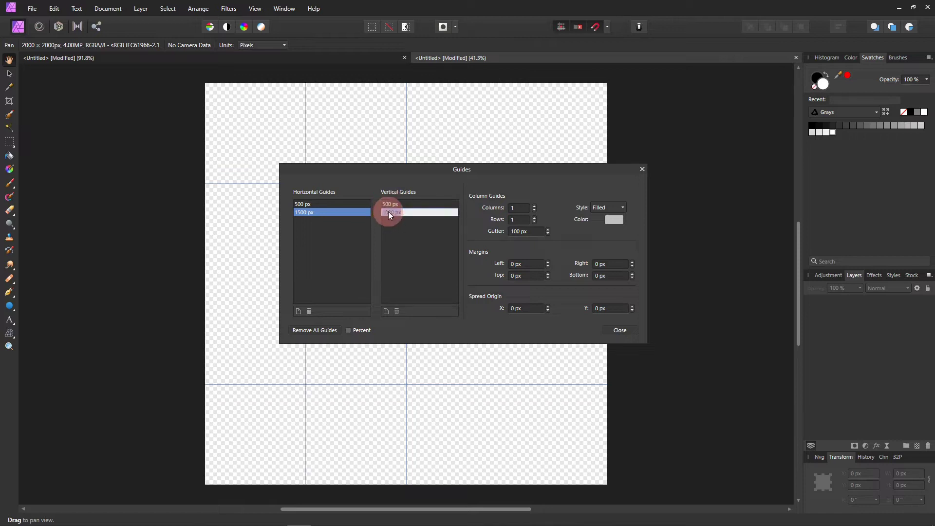
type("1500")
key("Return")
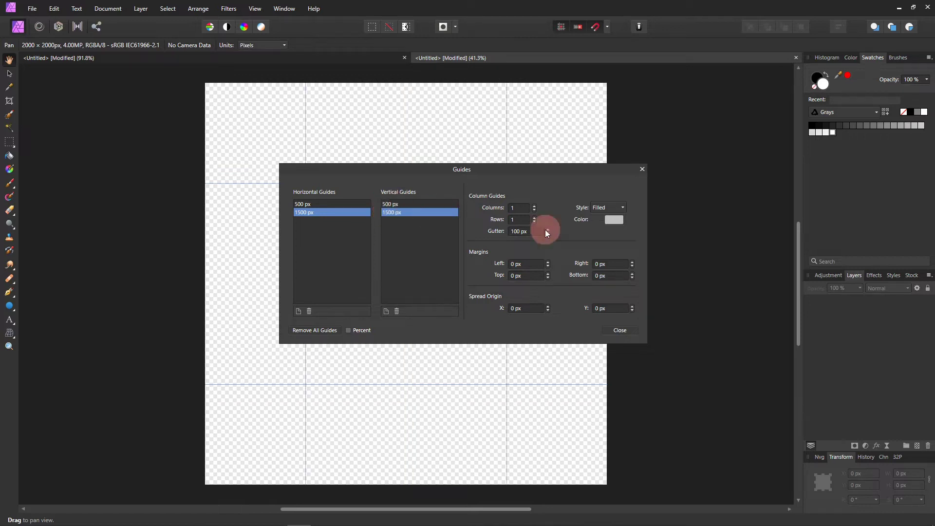
left_click(620, 330)
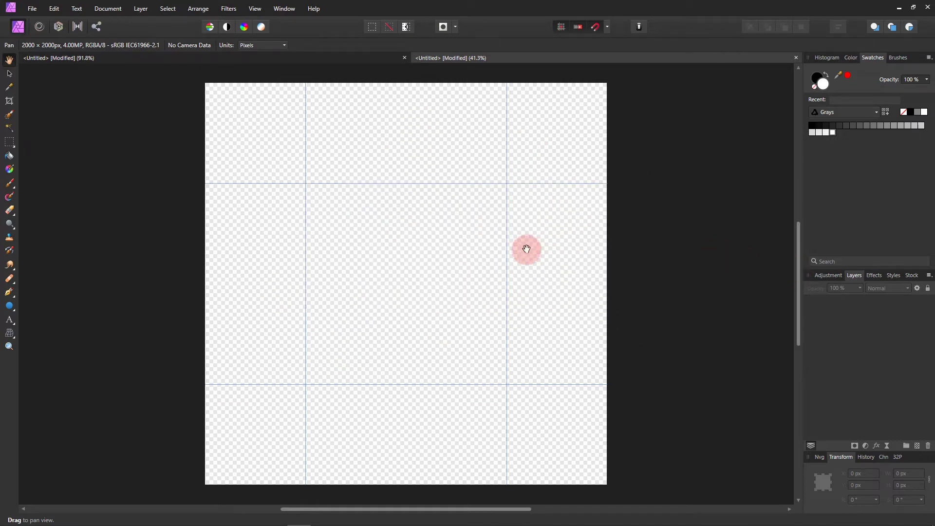
Step: Draw a white ellipse over the upper-left guide crossing with the Ellipse Tool
left_click(14, 311)
left_click(15, 314)
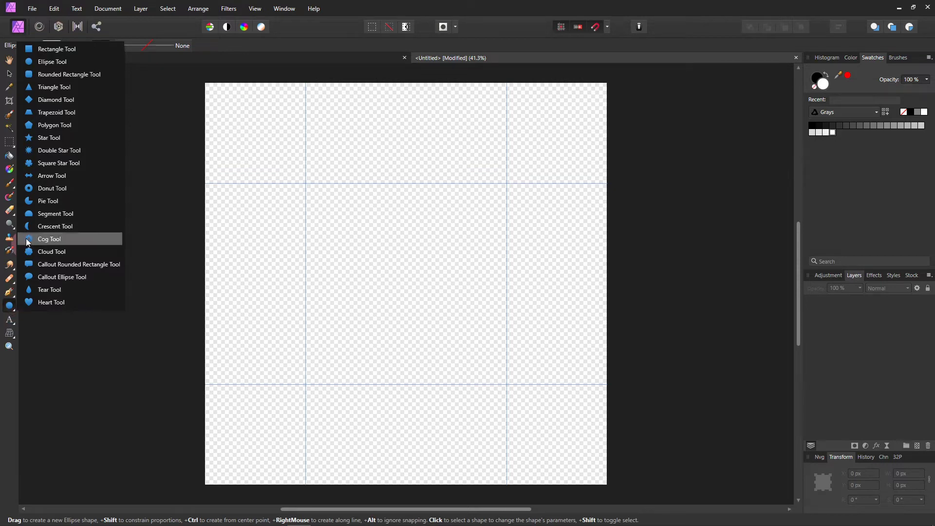
left_click(43, 63)
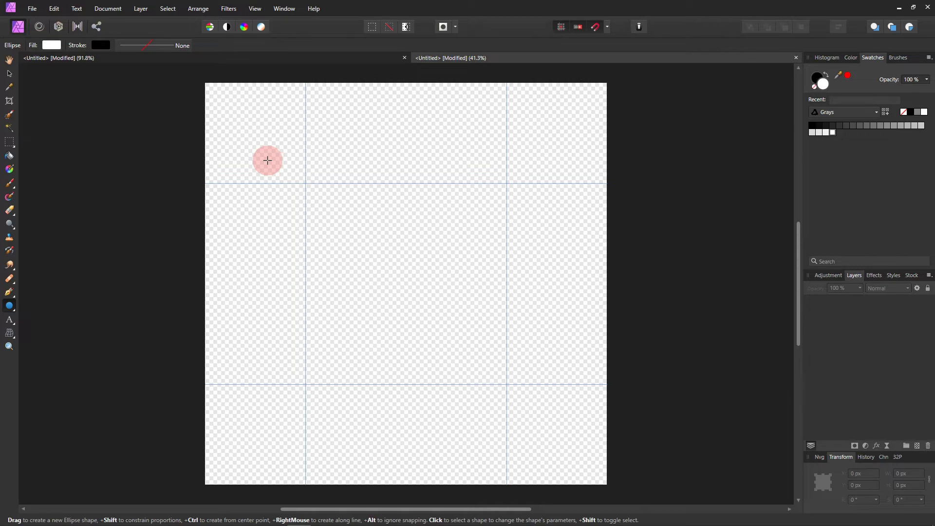
left_click_drag(267, 160, 347, 232)
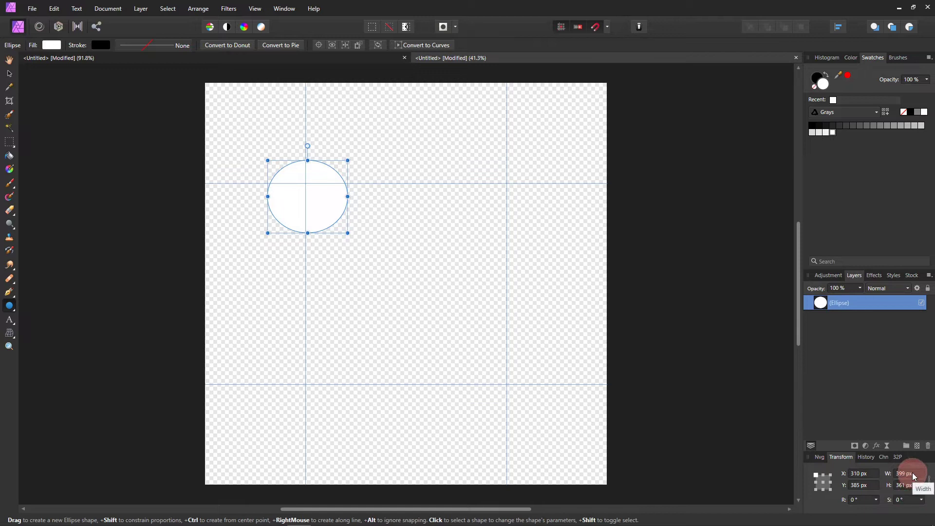
key("Delete")
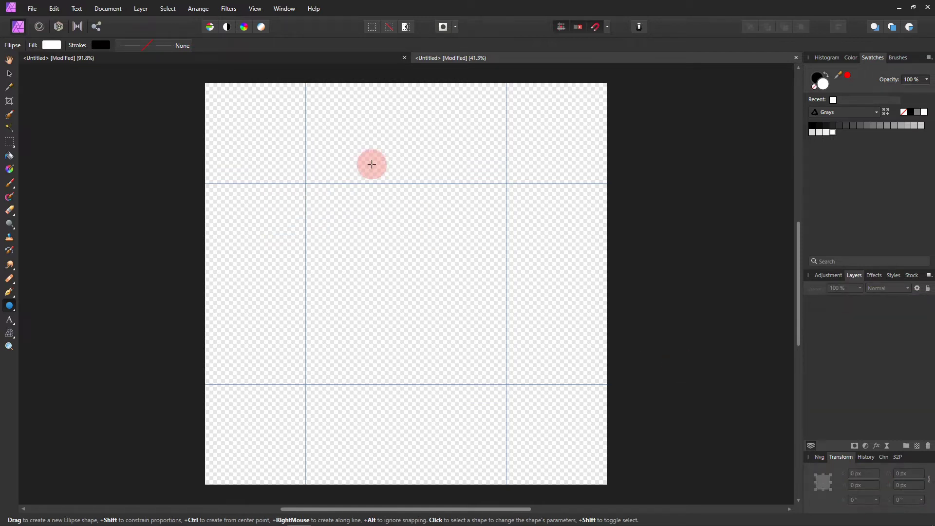
left_click_drag(285, 140, 380, 247)
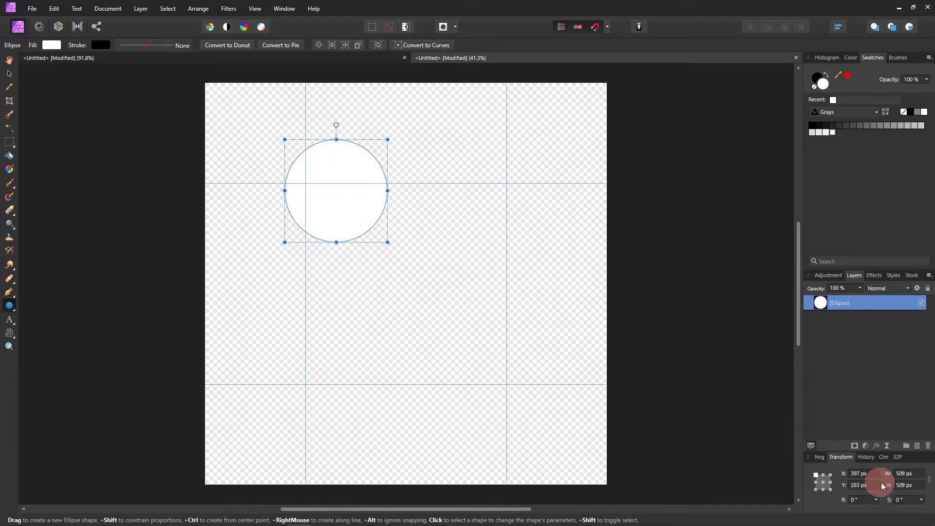
left_click(258, 12)
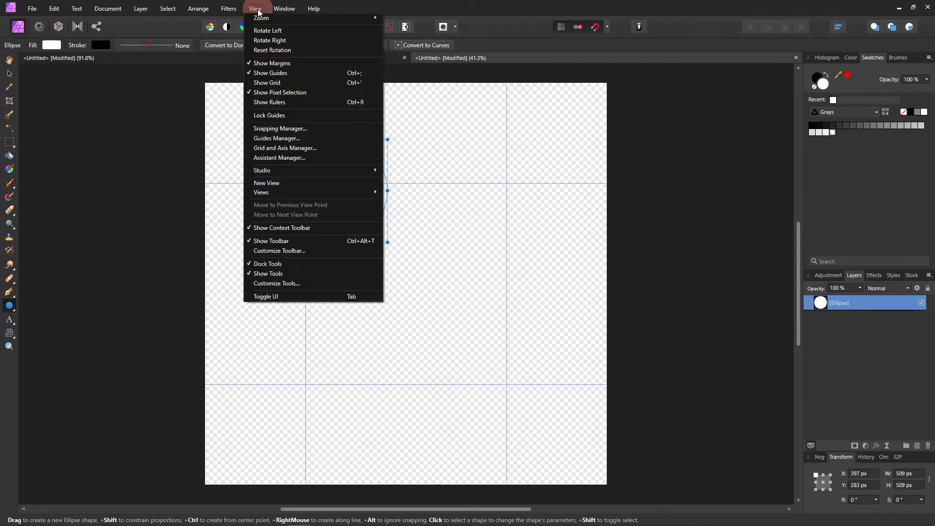
mouse_move(303, 169)
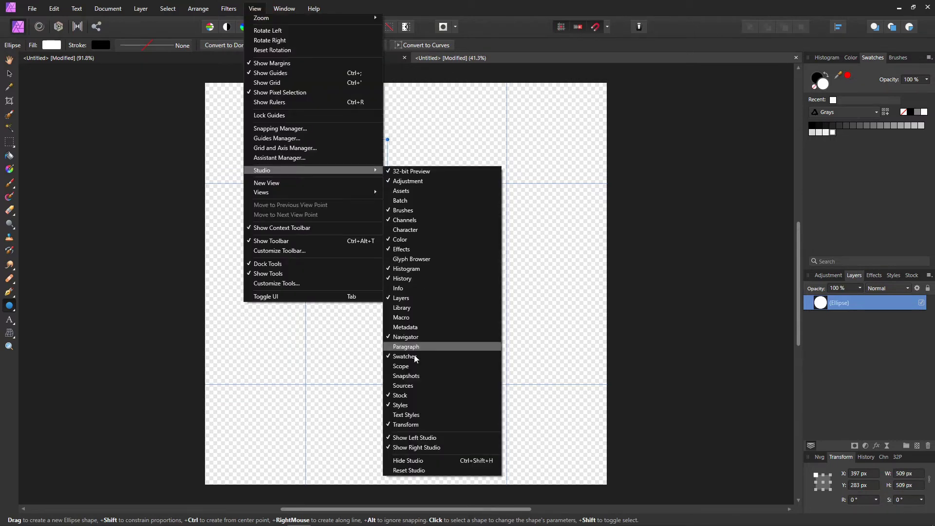
left_click(653, 375)
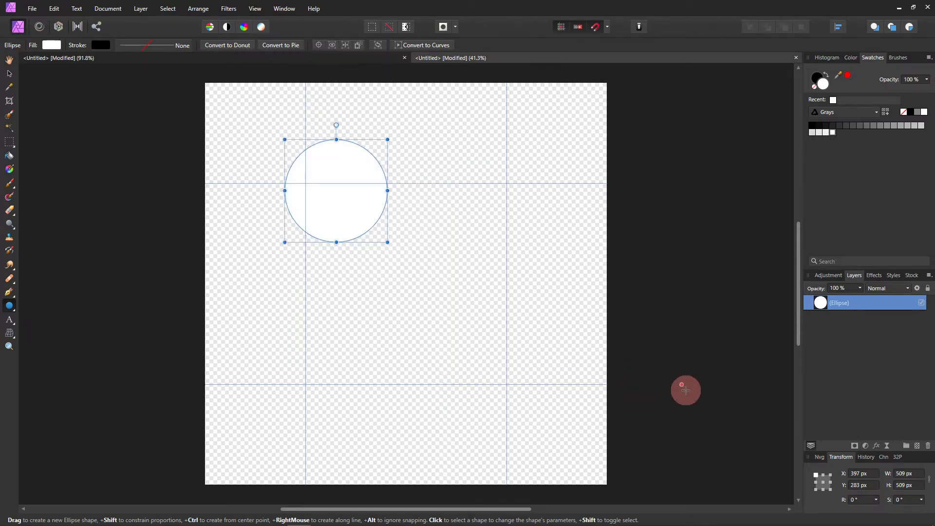
Step: Resize the ellipse to exactly 400 × 400 px in the Transform panel
left_click(917, 474)
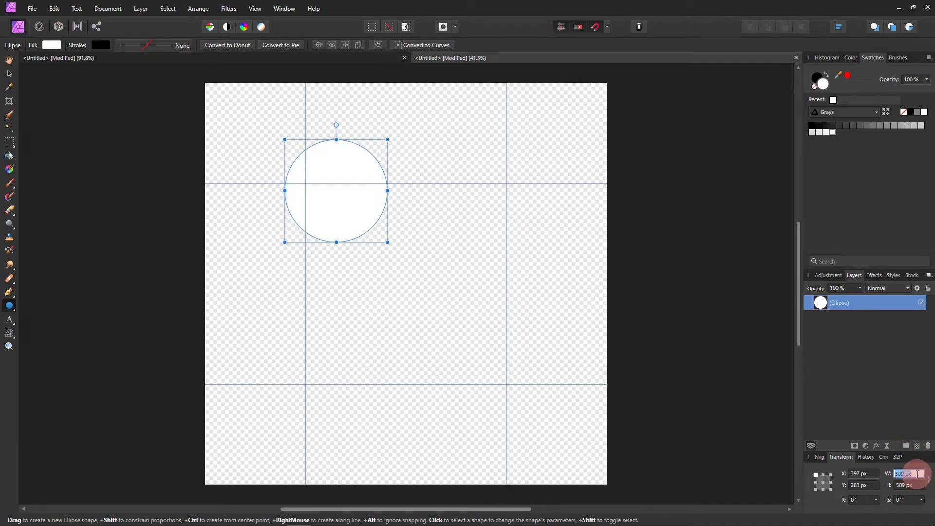
type("400")
key("Return")
left_click(916, 482)
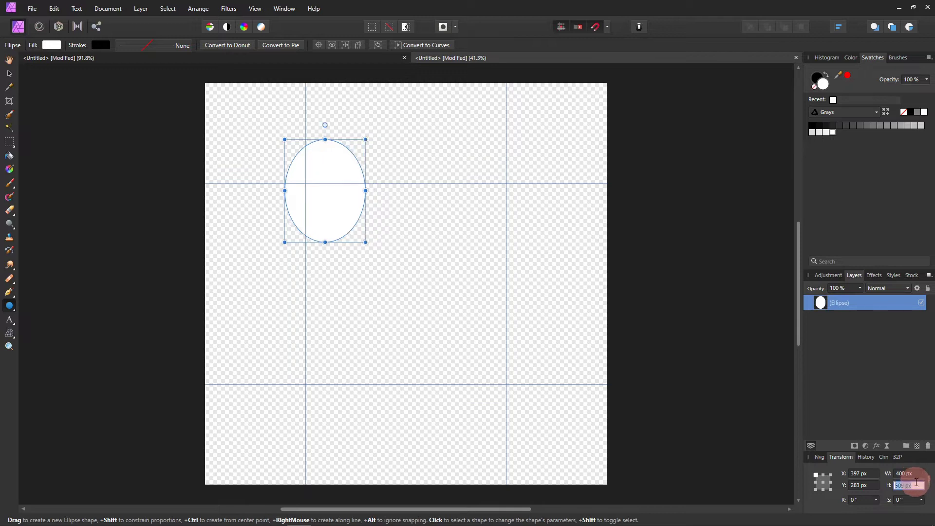
type("400")
key("Return")
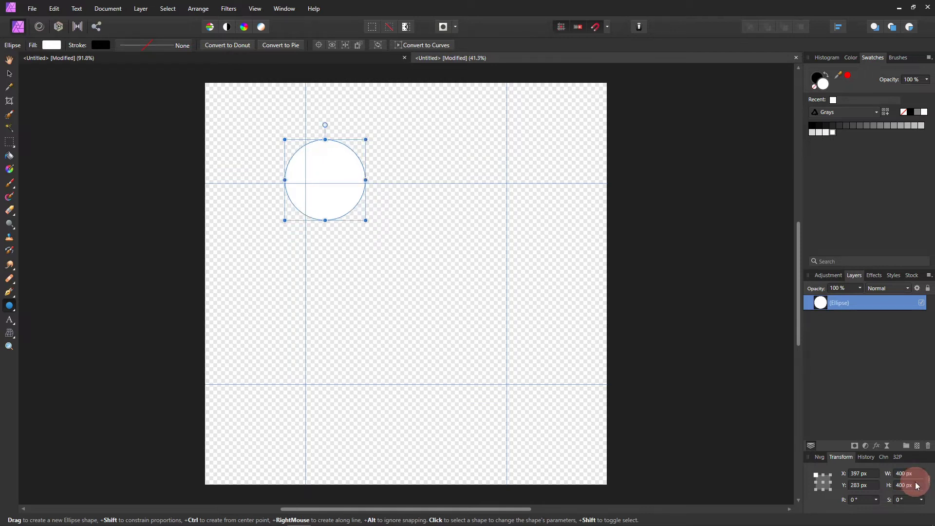
Step: Snap the circle to the top-left guide crossing, rasterize it, and copy it top-right
left_click(10, 73)
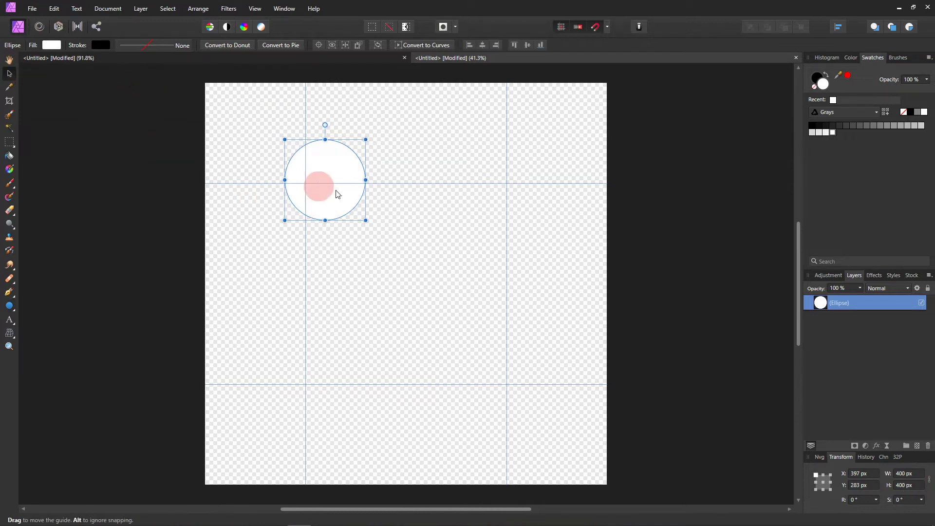
left_click_drag(345, 180, 325, 183)
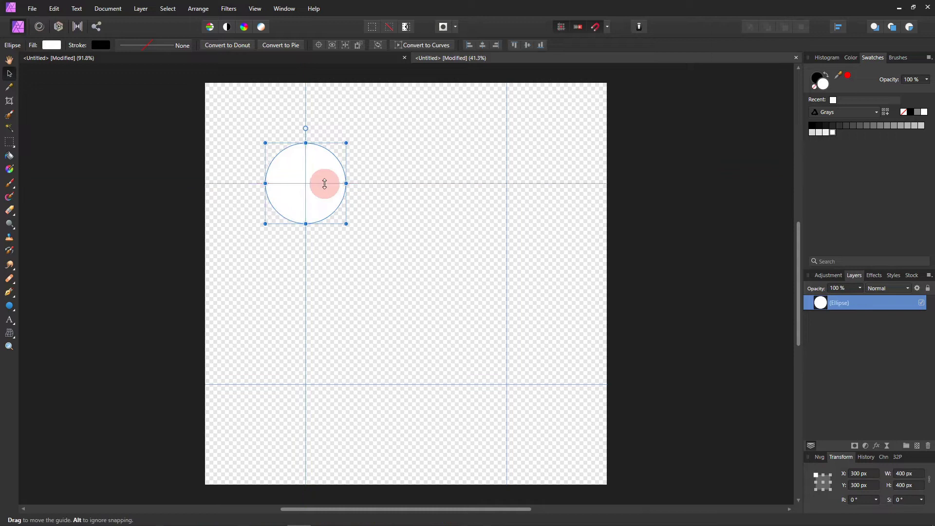
left_click(145, 10)
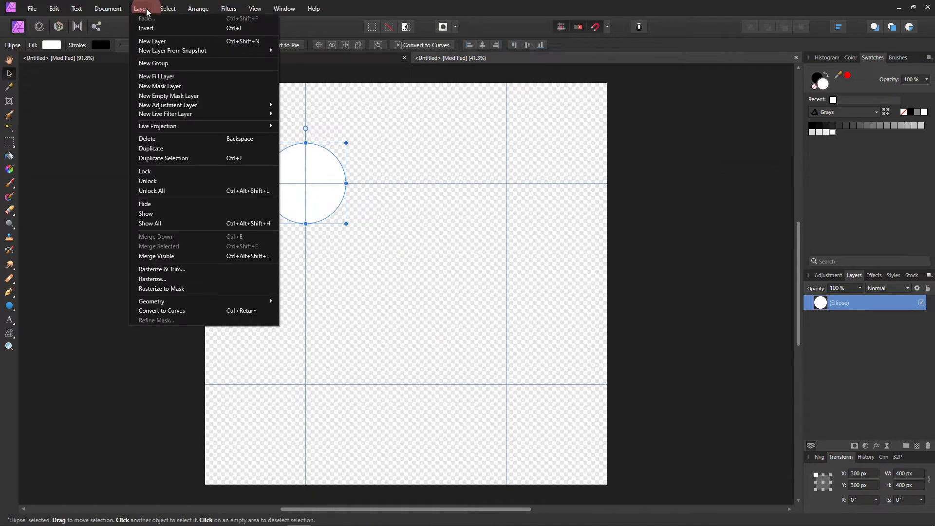
left_click(174, 275)
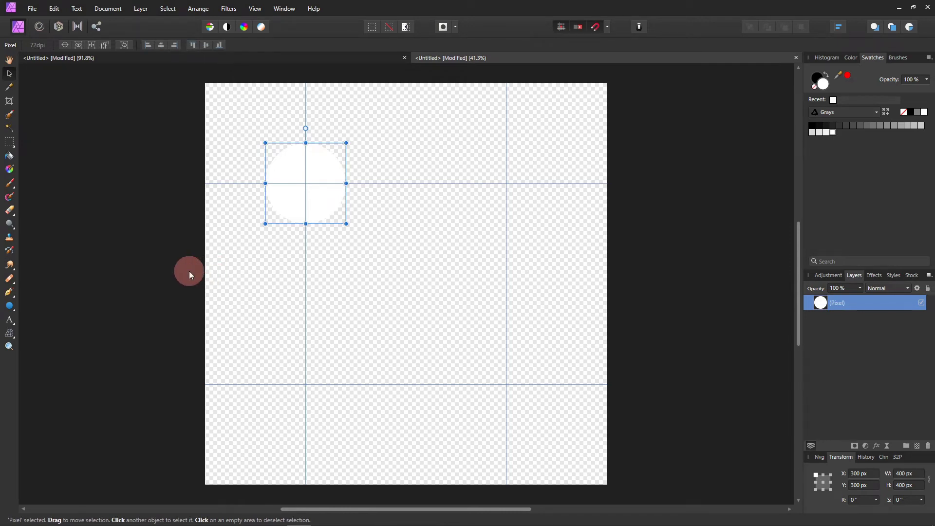
key("ctrl+j")
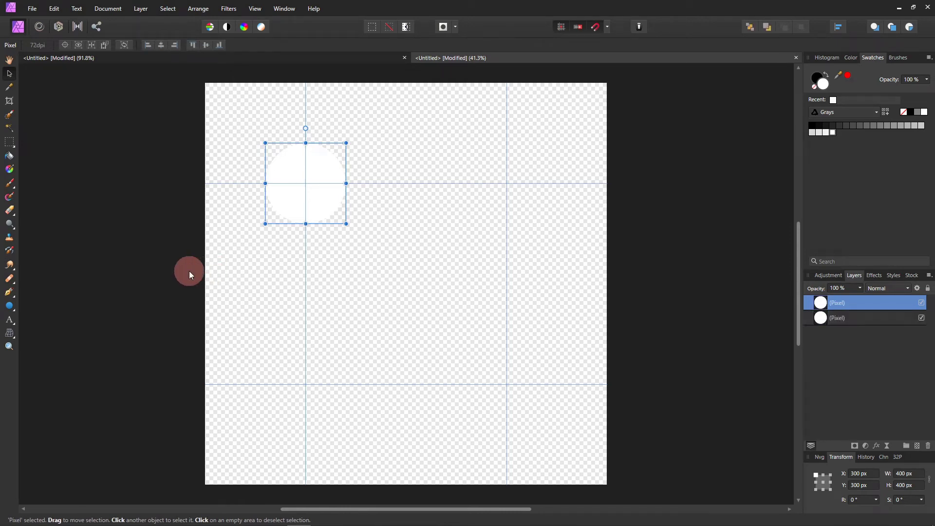
left_click_drag(279, 197, 482, 200)
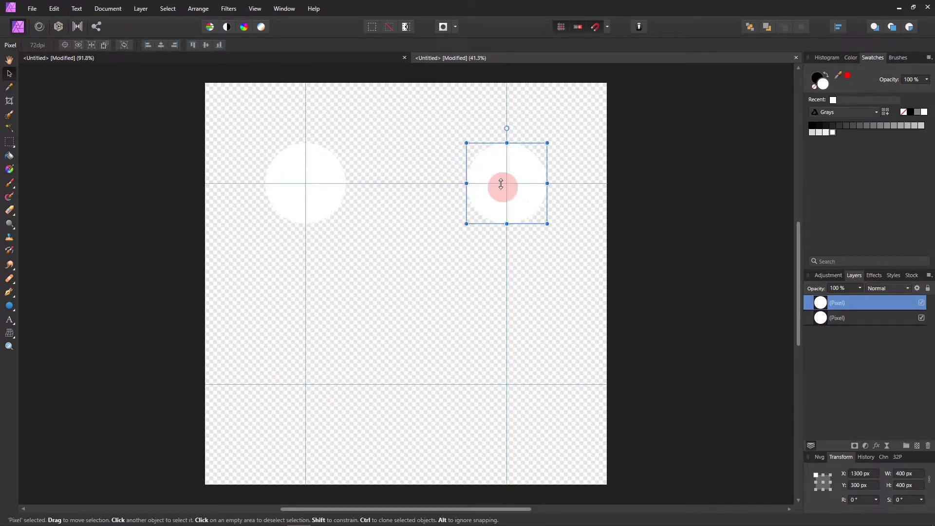
Step: Duplicate circles onto both bottom crossings and the canvas centre, then select all five
left_click_drag(174, 95, 639, 274)
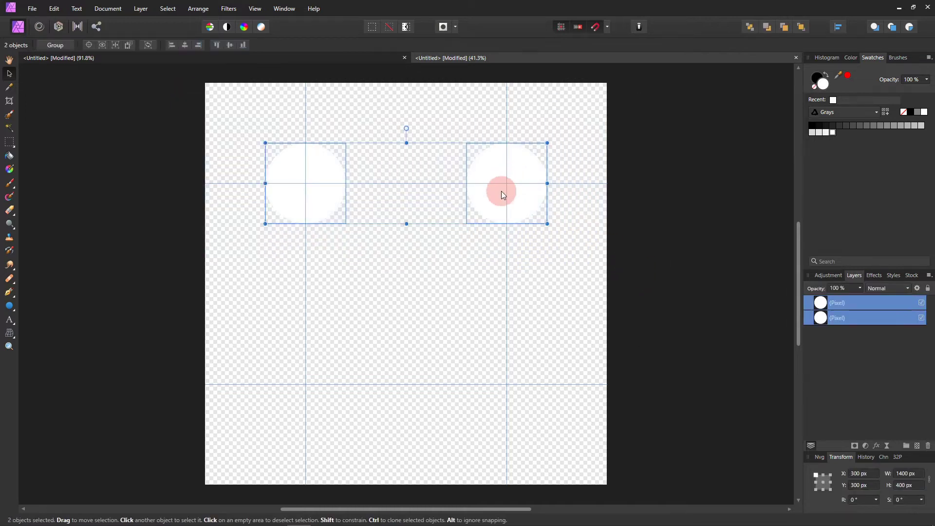
key("ctrl+j")
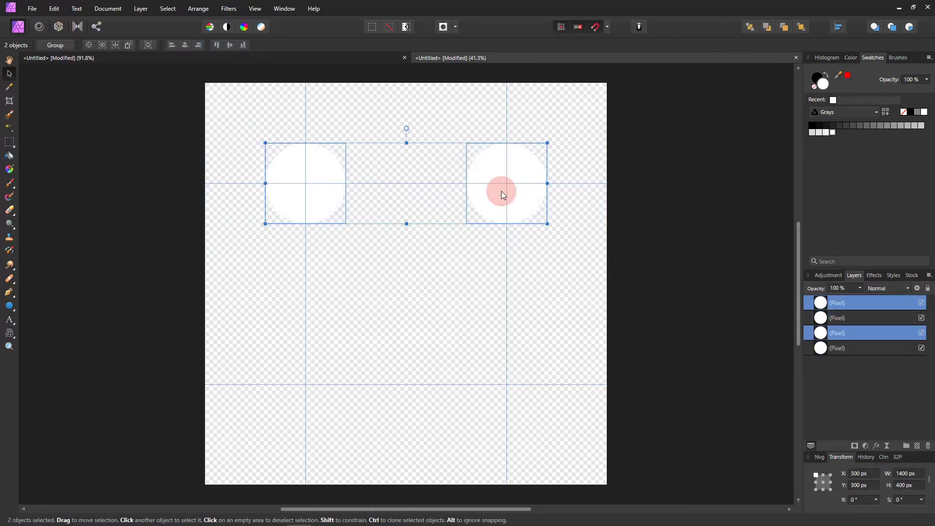
left_click_drag(491, 197, 492, 395)
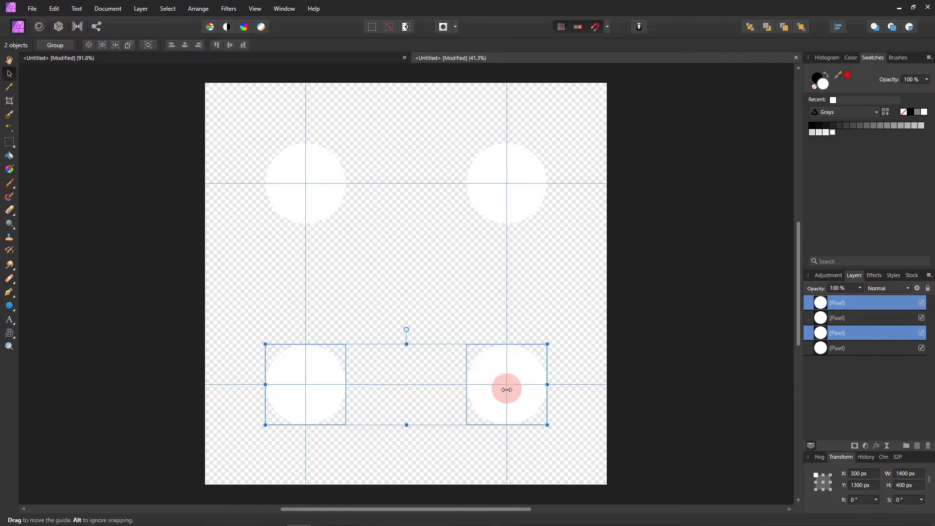
left_click_drag(315, 383, 315, 383)
left_click(329, 206)
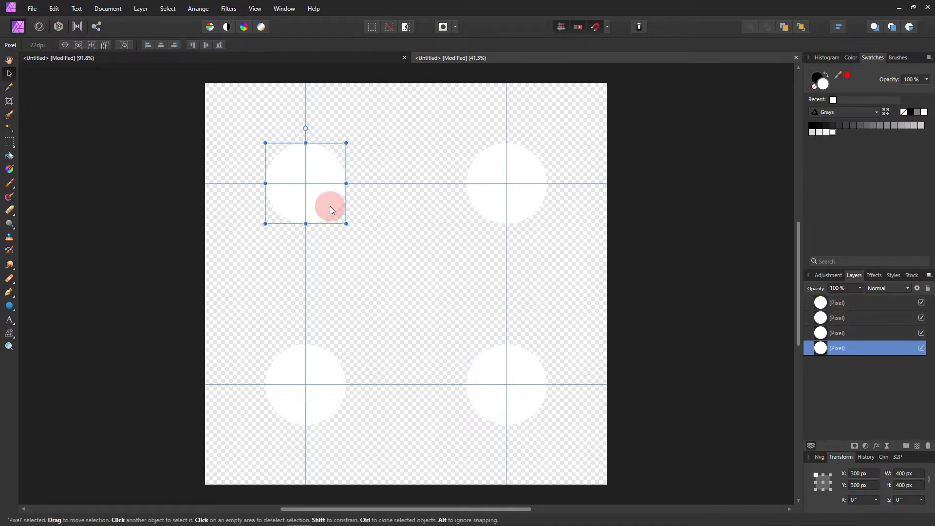
key("ctrl+j")
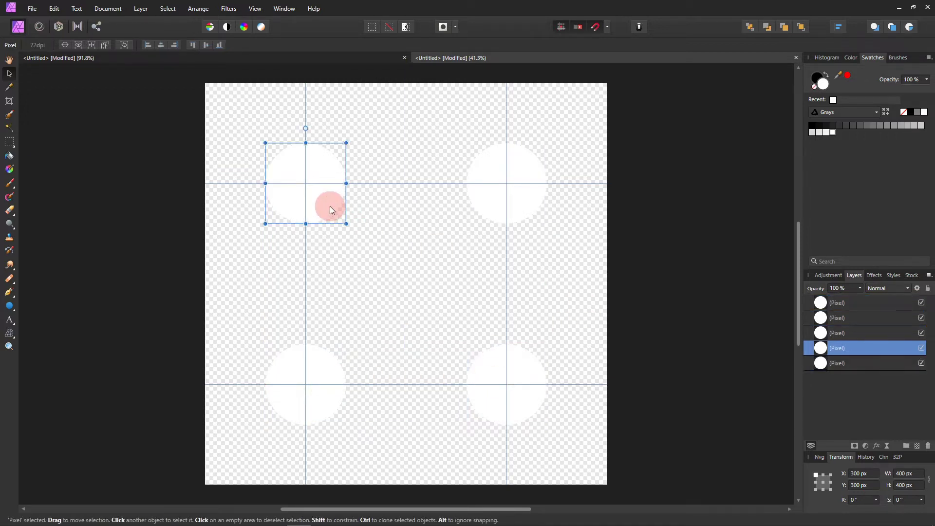
left_click_drag(330, 206, 423, 301)
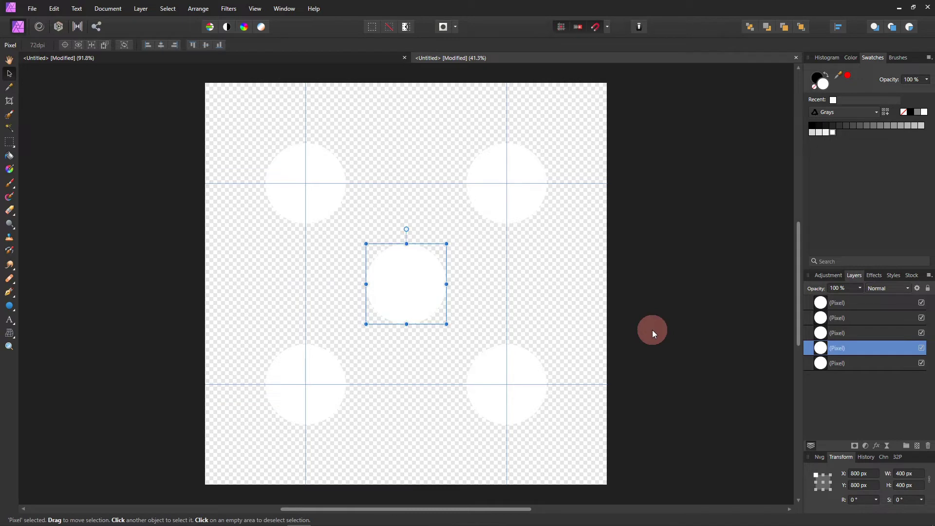
left_click_drag(154, 88, 659, 461)
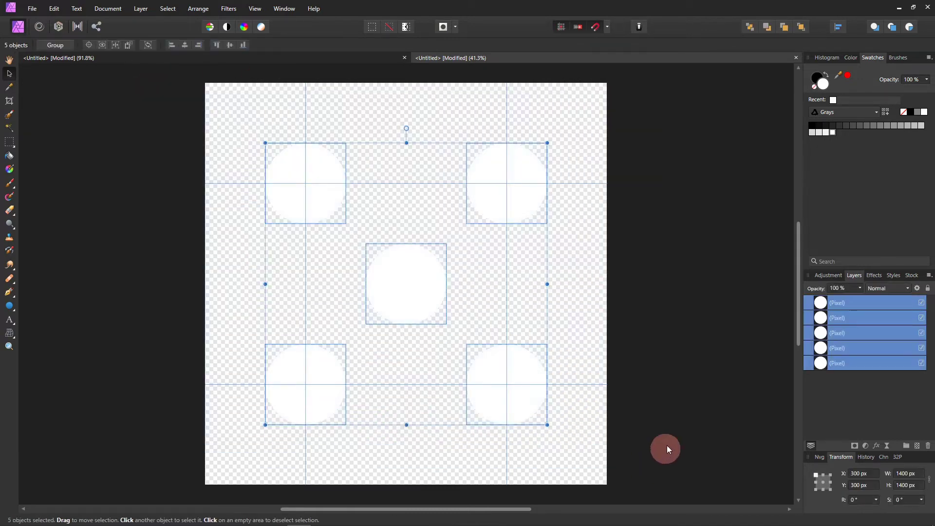
Step: Combine the five circles into one pixel layer with Layer > Merge Selected
left_click(146, 10)
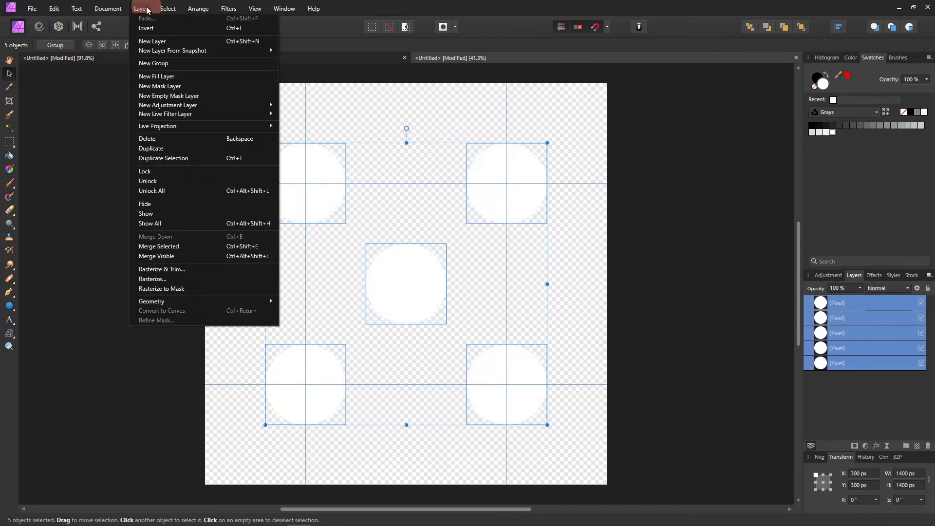
left_click(182, 247)
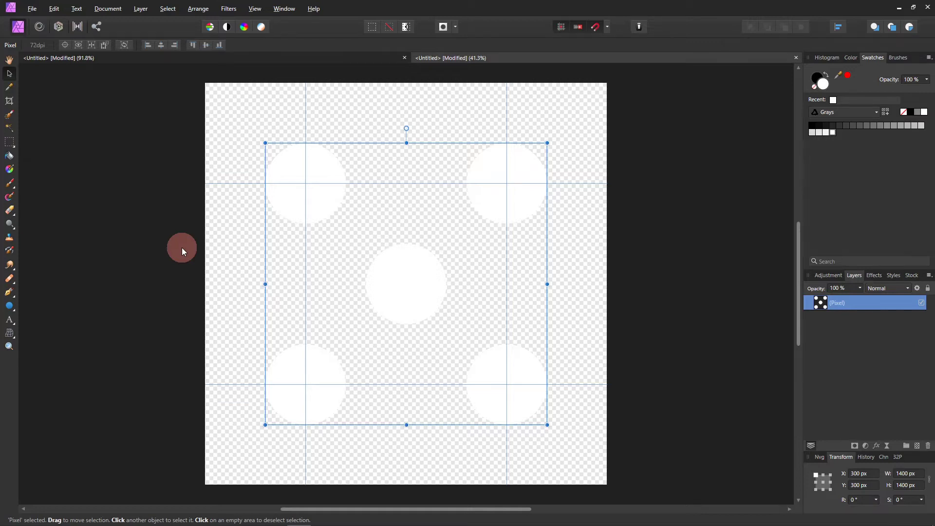
left_click(10, 143)
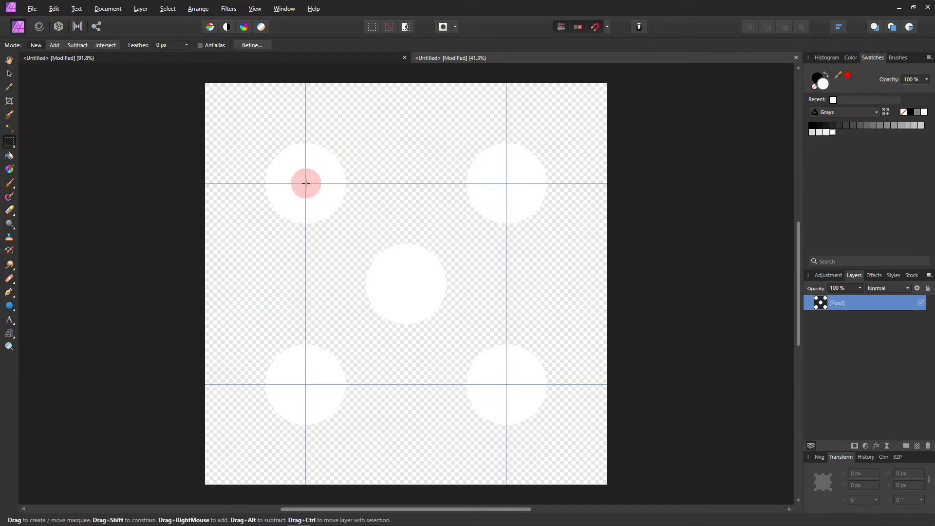
Step: Copy the square tile between the guide crossings to a new layer and the clipboard
left_click_drag(306, 183, 503, 382)
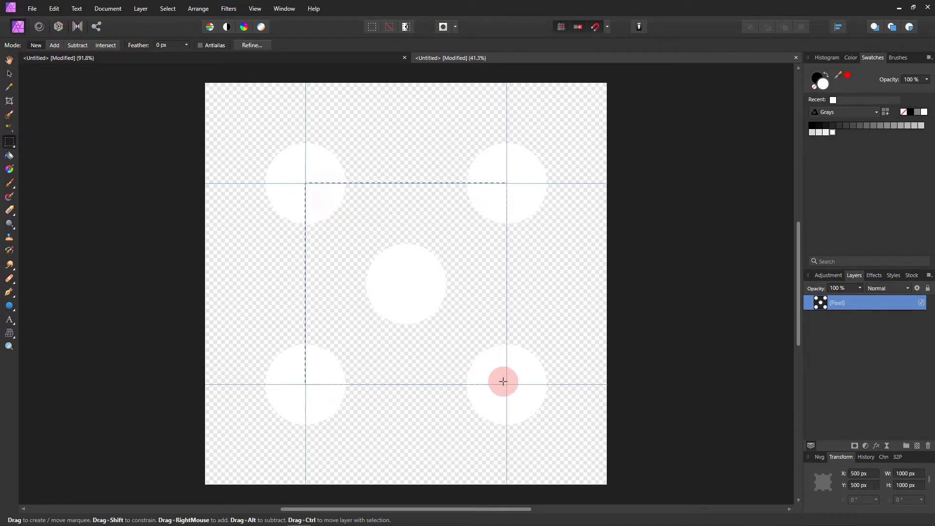
left_click(523, 383)
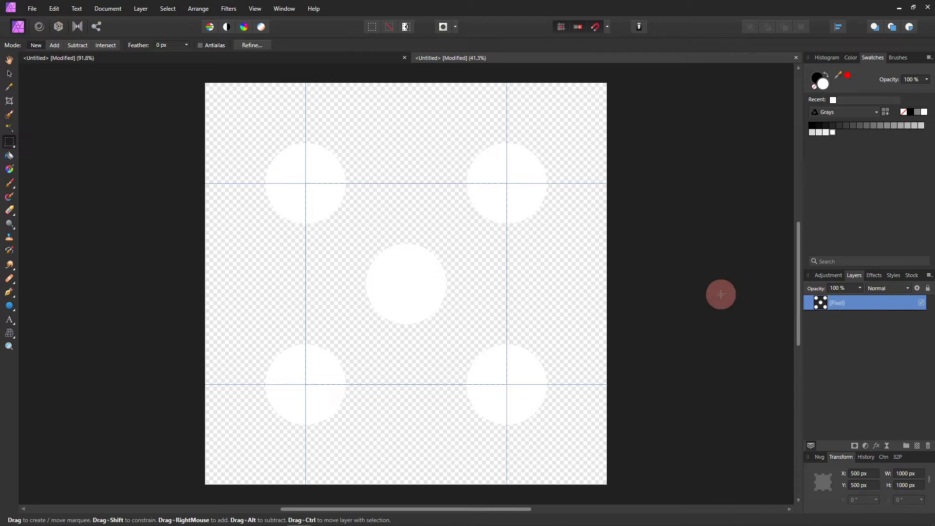
key("ctrl+j")
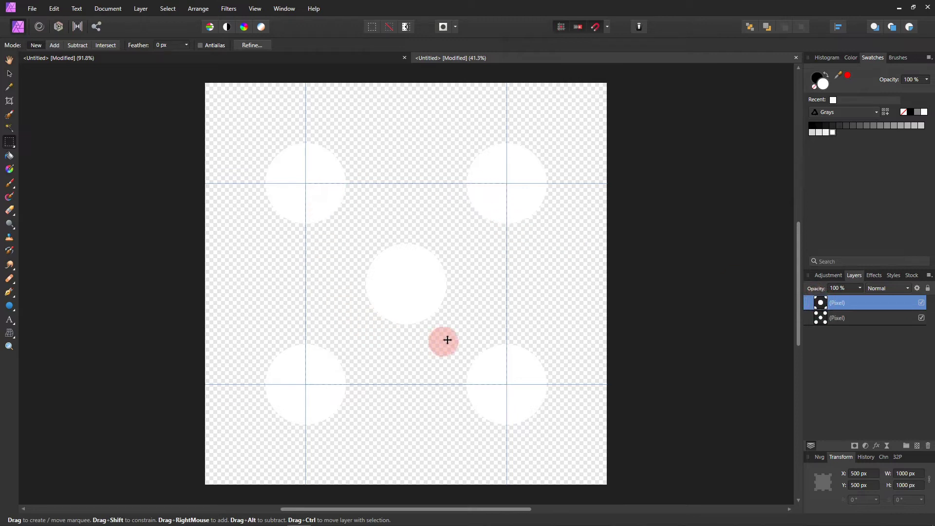
right_click(826, 305)
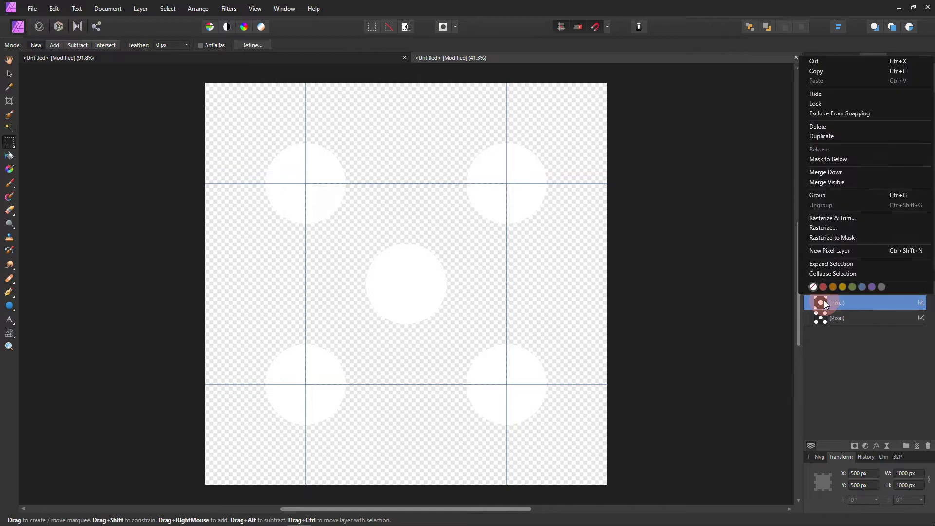
left_click(818, 71)
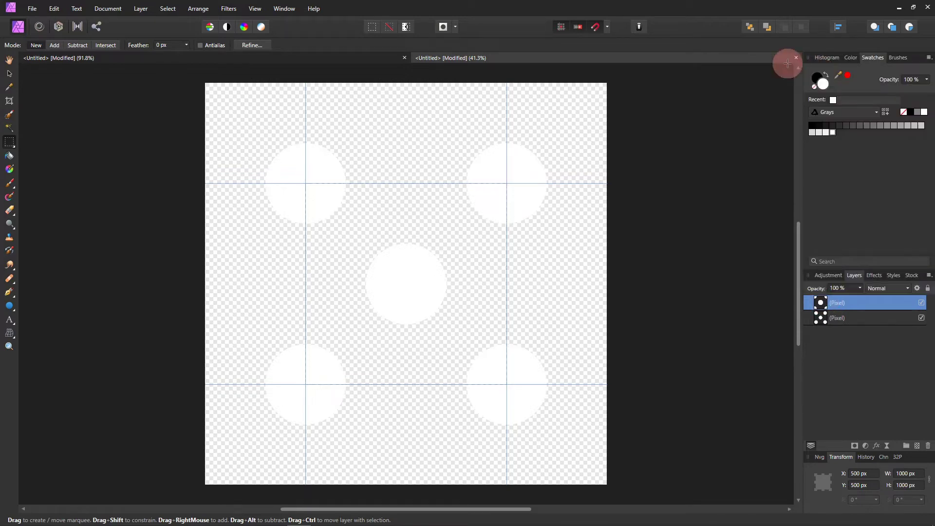
left_click(368, 61)
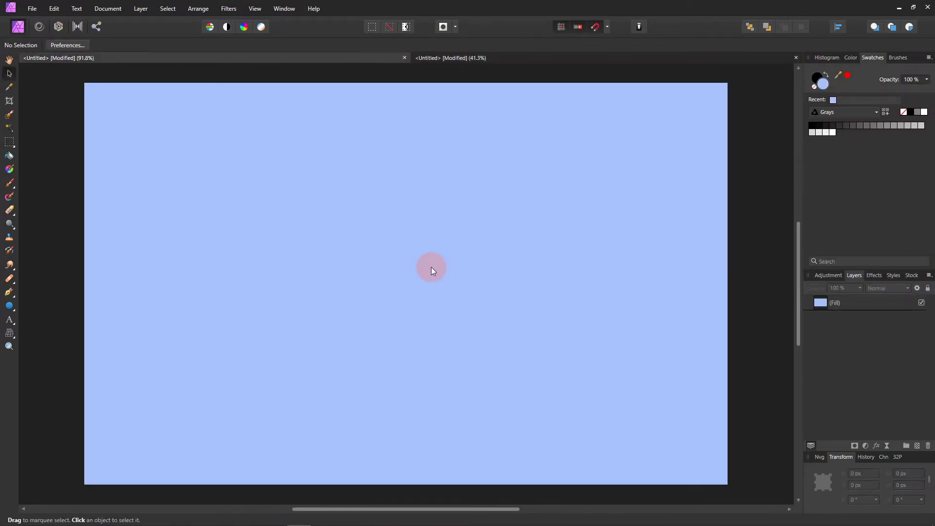
Step: Paste the circle tile into the blue document and shrink it at the top-left corner
scroll(431, 267, "down", 1)
key("ctrl+v")
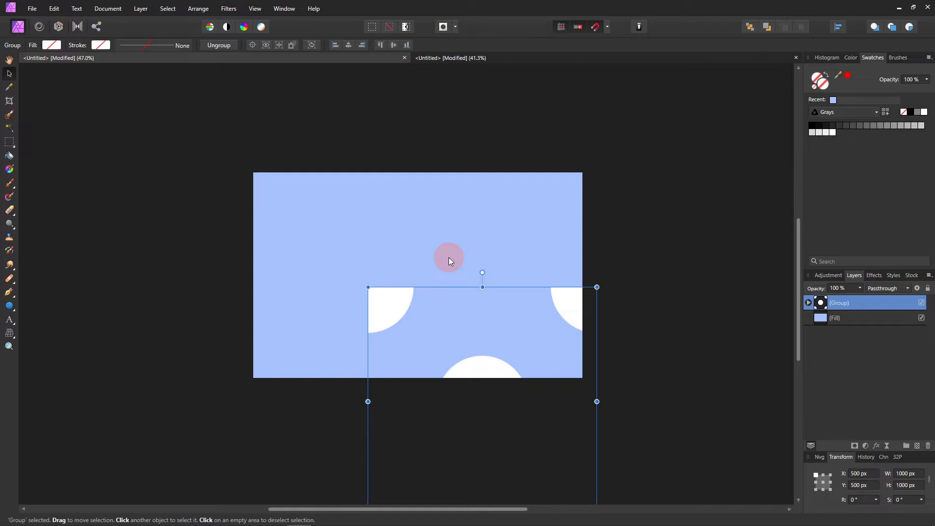
left_click_drag(449, 307, 329, 159)
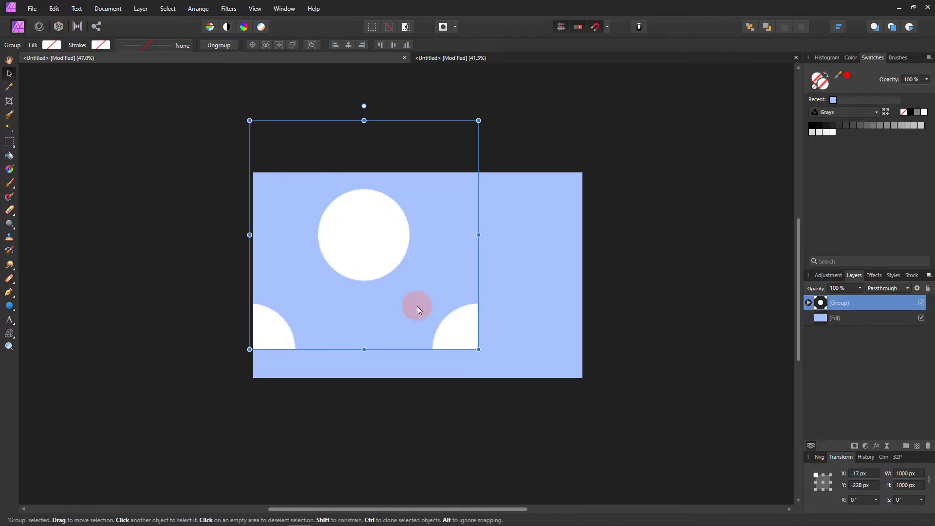
left_click_drag(477, 346, 256, 174)
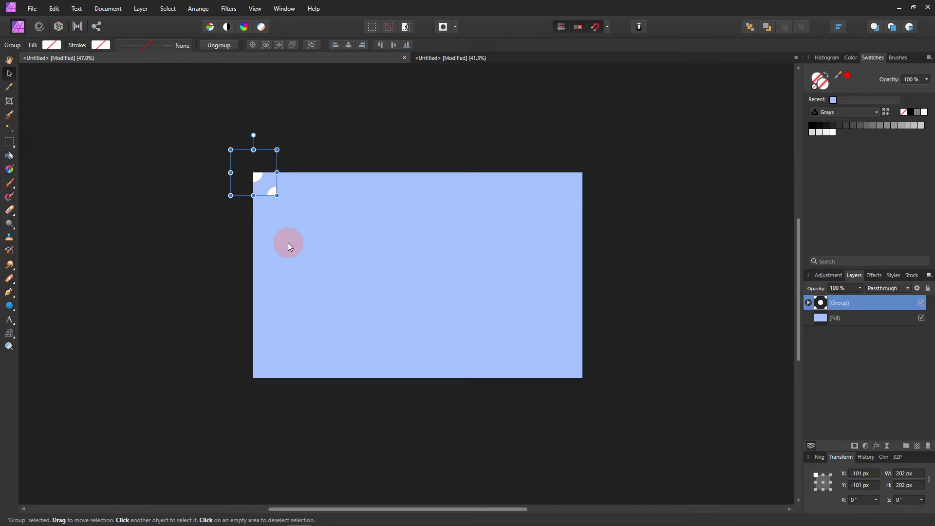
Step: Duplicate the tile along the top edge into a row of nine, then select all
key("ctrl+j")
left_click_drag(253, 190, 300, 191)
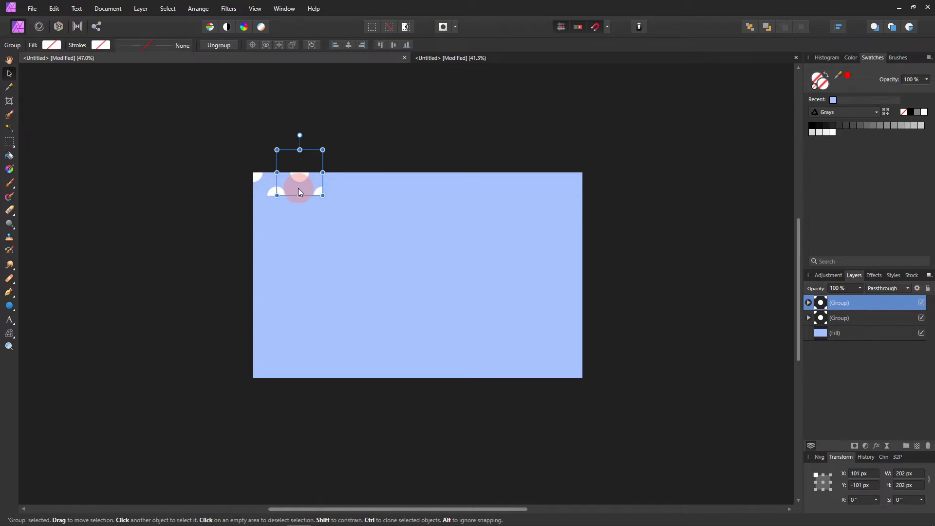
left_click_drag(311, 195, 337, 194)
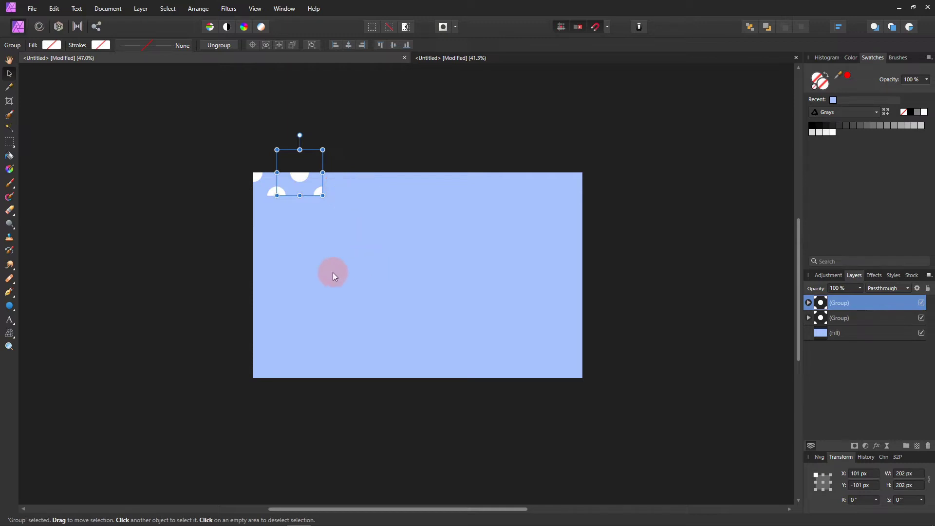
key("ctrl+j")
key("ctrl+j")
key("ctrl+j")
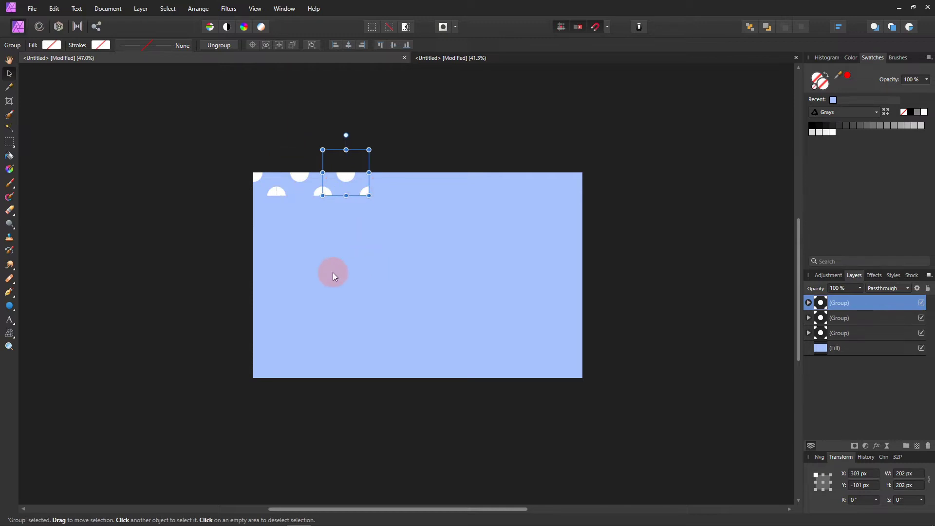
key("ctrl+j")
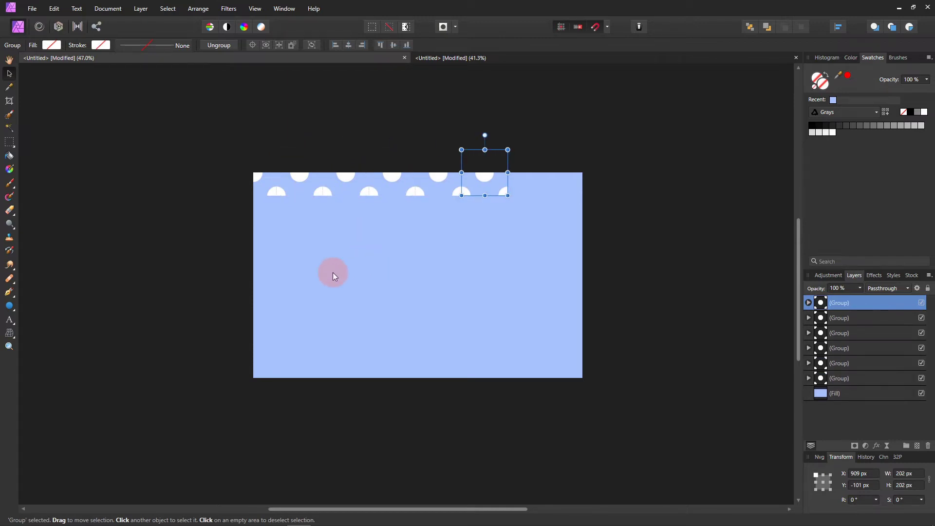
key("ctrl+j")
key("ctrl+j")
key("ctrl+j")
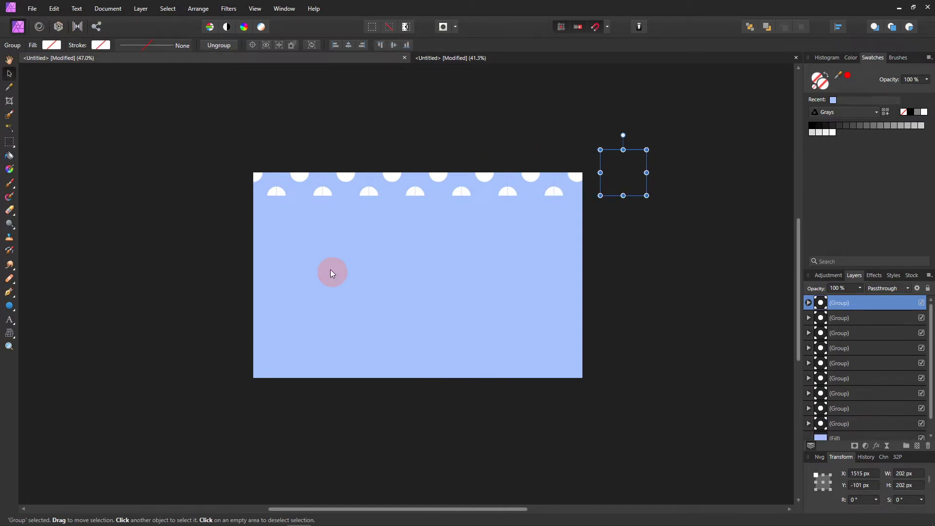
left_click_drag(169, 100, 684, 280)
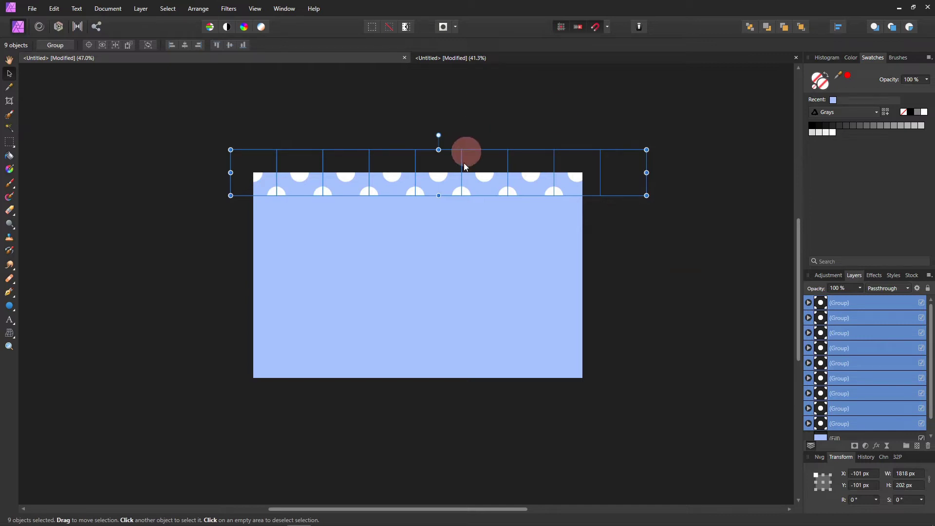
Step: Shift the dot row left and add an offset copy beneath it to stagger the dots
left_click_drag(447, 184, 428, 171)
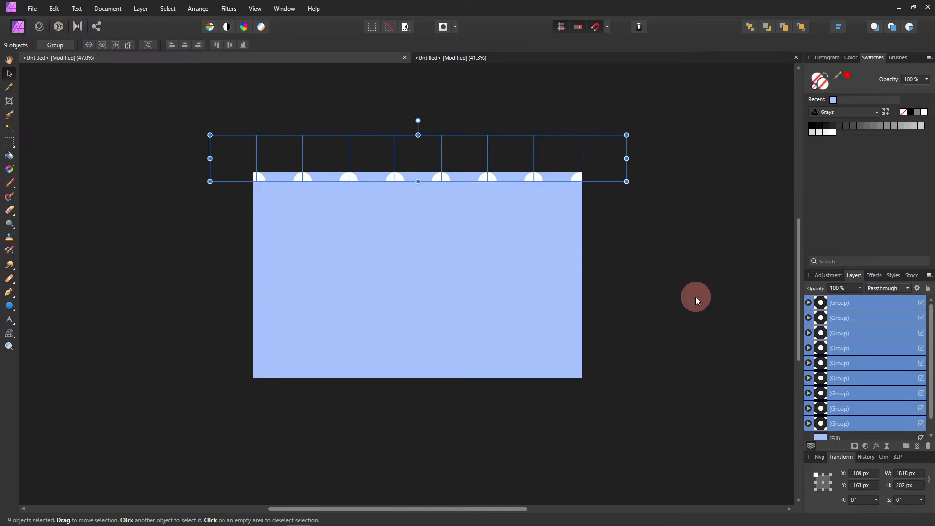
key("ctrl+j")
left_click_drag(420, 151, 423, 196)
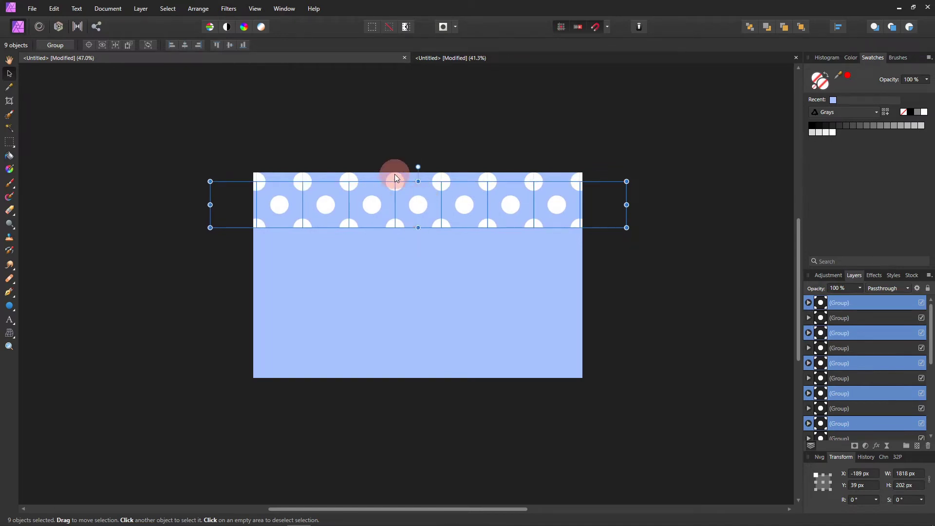
scroll(395, 185, "up", 3)
scroll(394, 185, "up", 3)
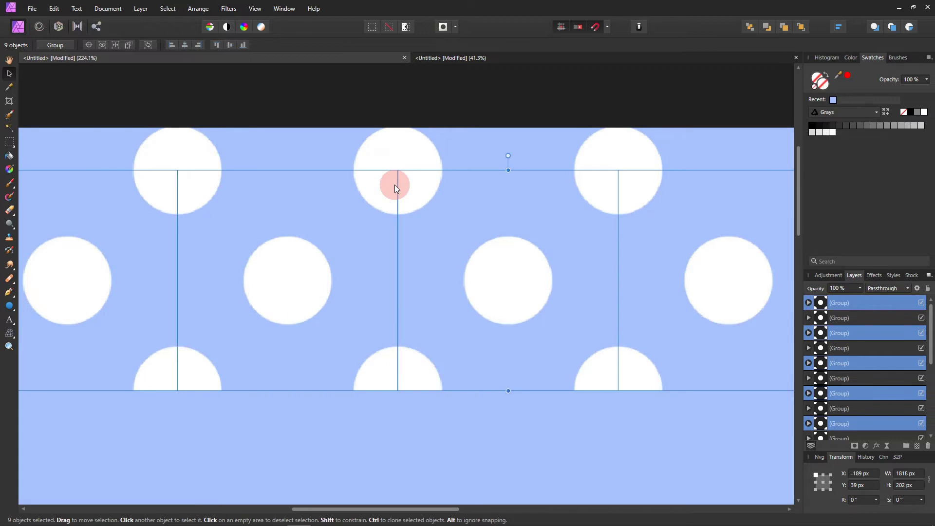
scroll(394, 185, "down", 4)
scroll(395, 185, "down", 4)
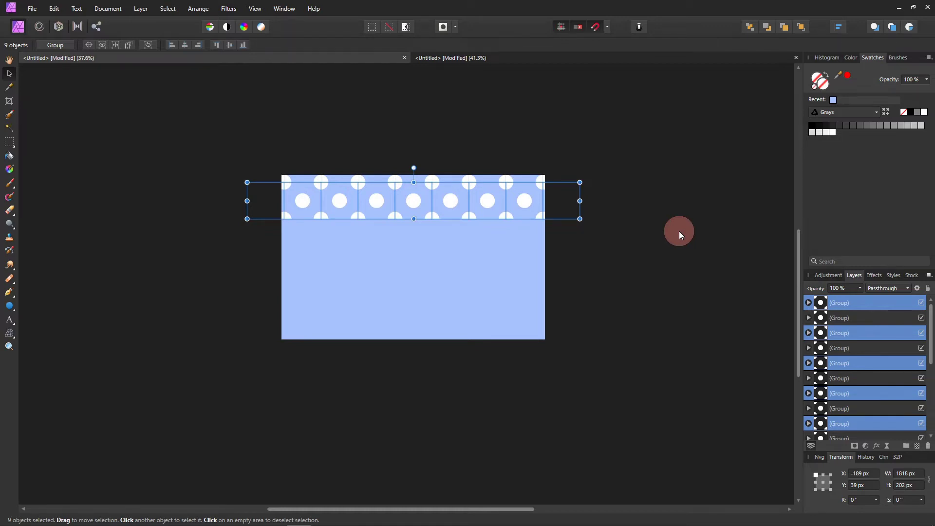
Step: Repeat the row copies down to the bottom, then group all 54 dot tiles
key("ctrl+j")
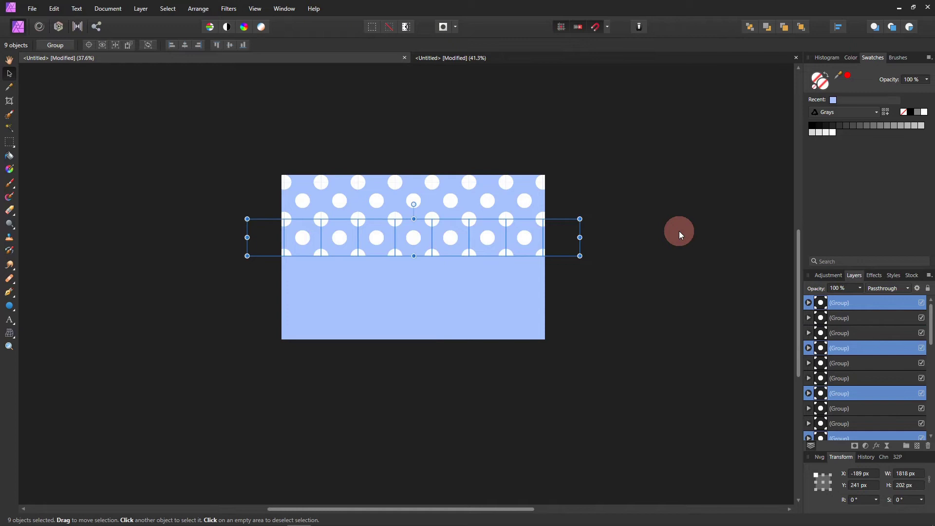
key("ctrl+j")
key("ctrl+j")
key("ctrl+j")
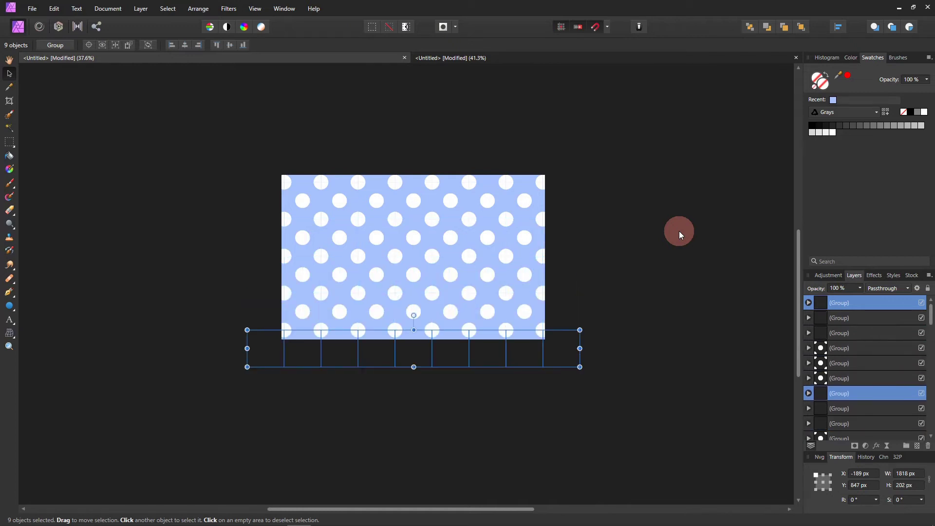
left_click_drag(180, 101, 705, 446)
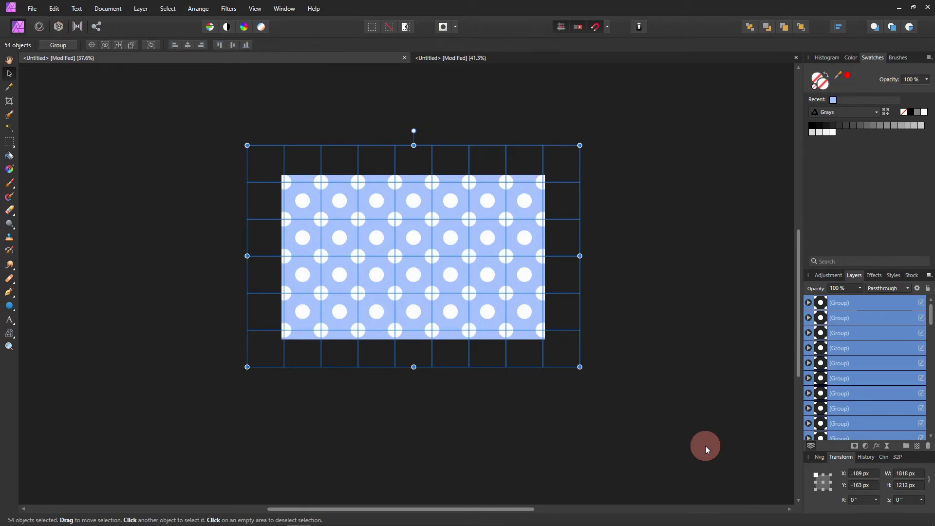
key("ctrl+g")
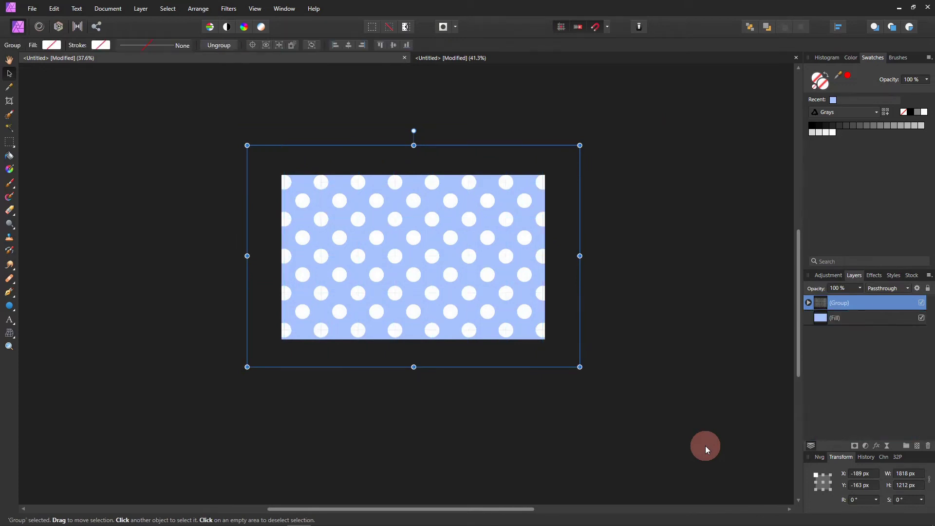
left_click(140, 9)
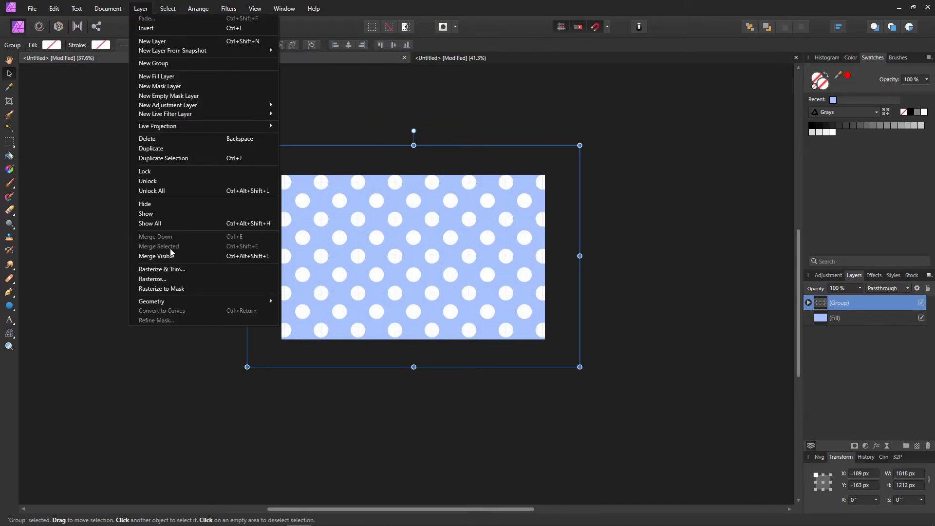
Step: Rasterize the dot group into a single pixel layer
left_click(173, 278)
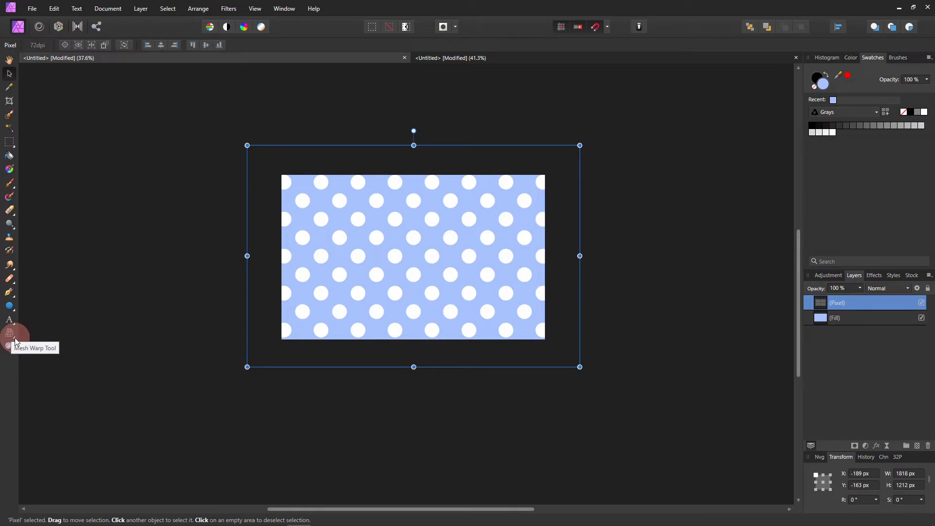
mouse_move(15, 341)
left_mouse_down()
mouse_move(35, 350)
mouse_move(15, 340)
mouse_move(33, 336)
left_mouse_up()
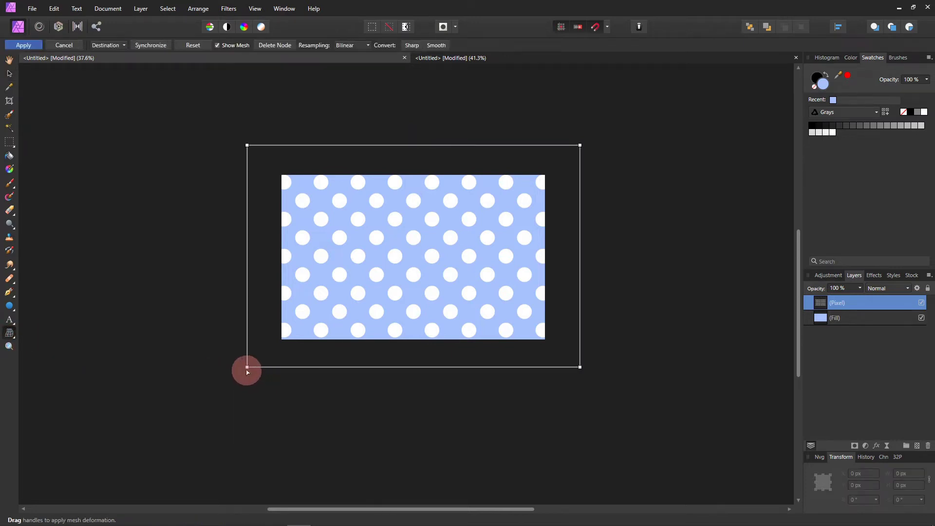
Step: Mesh-warp the pattern, pulling the bottom corners outward and curving both sides inward
left_click_drag(247, 367, 95, 348)
left_click_drag(580, 366, 713, 350)
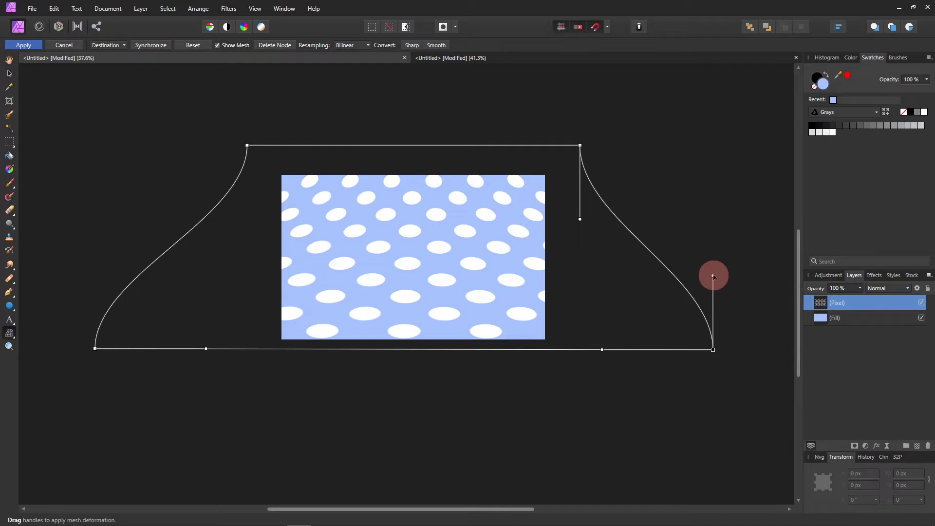
left_click_drag(709, 274, 547, 342)
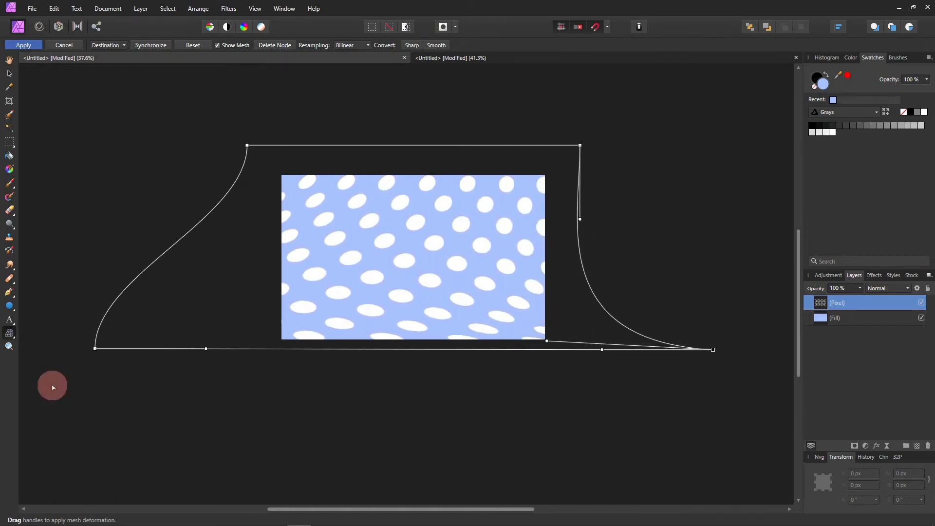
left_click(95, 349)
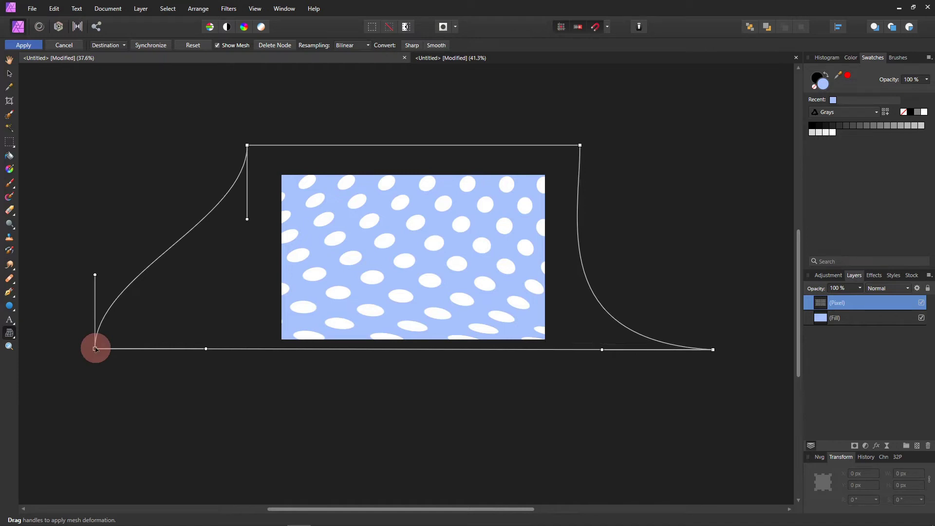
left_click_drag(96, 276, 278, 334)
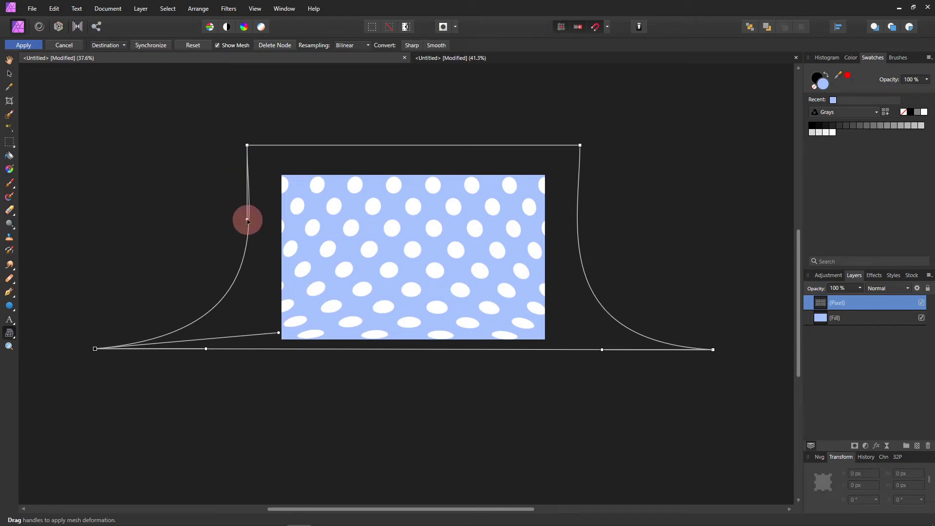
left_click_drag(74, 330, 758, 378)
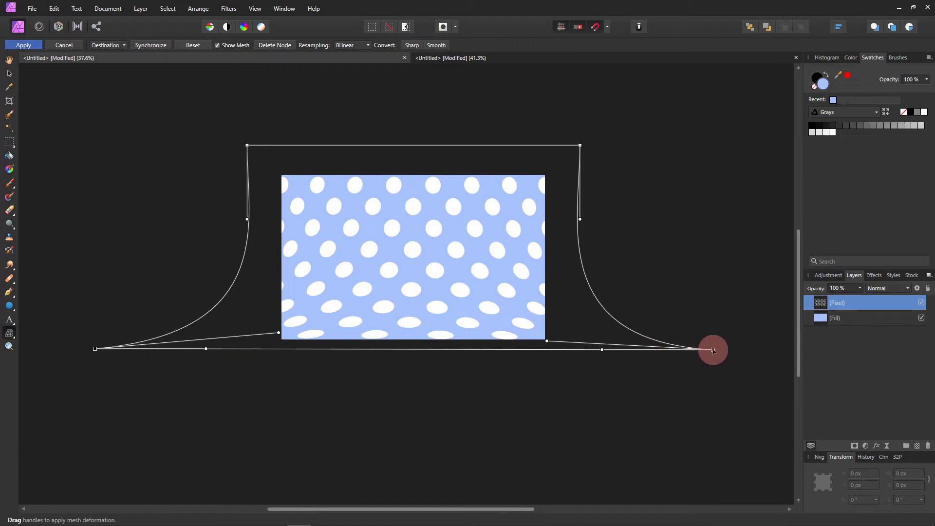
left_click_drag(714, 349, 713, 346)
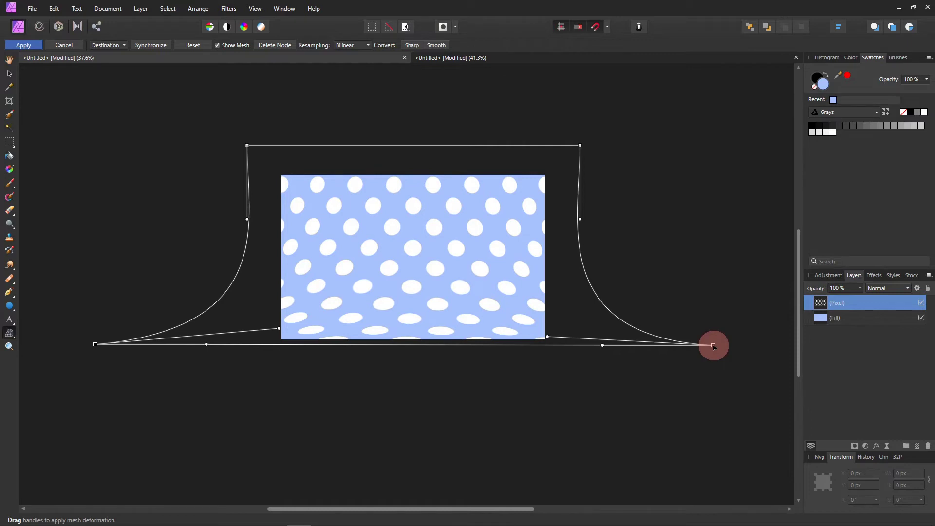
left_click_drag(152, 95, 723, 184)
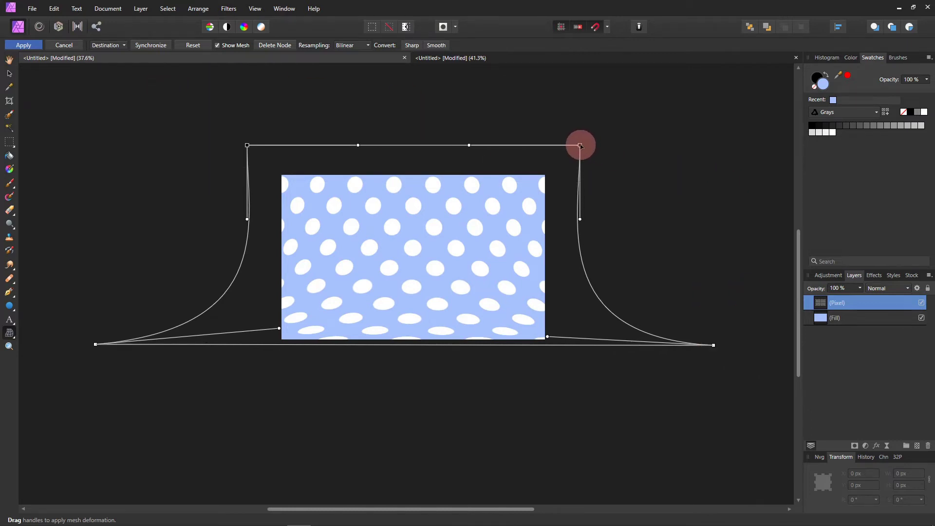
Step: Lower the top edge of the mesh and pull the left and right side nodes down
left_click_drag(580, 145, 579, 163)
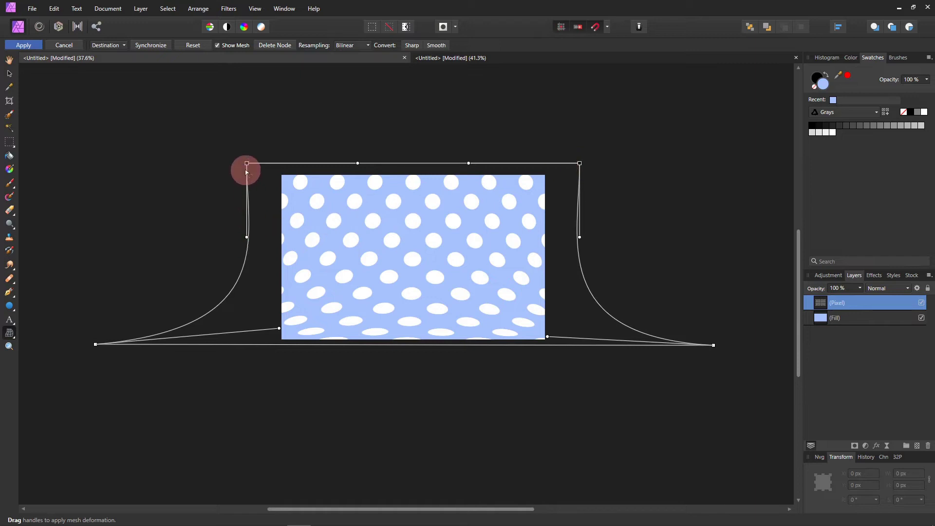
left_click_drag(246, 238, 270, 319)
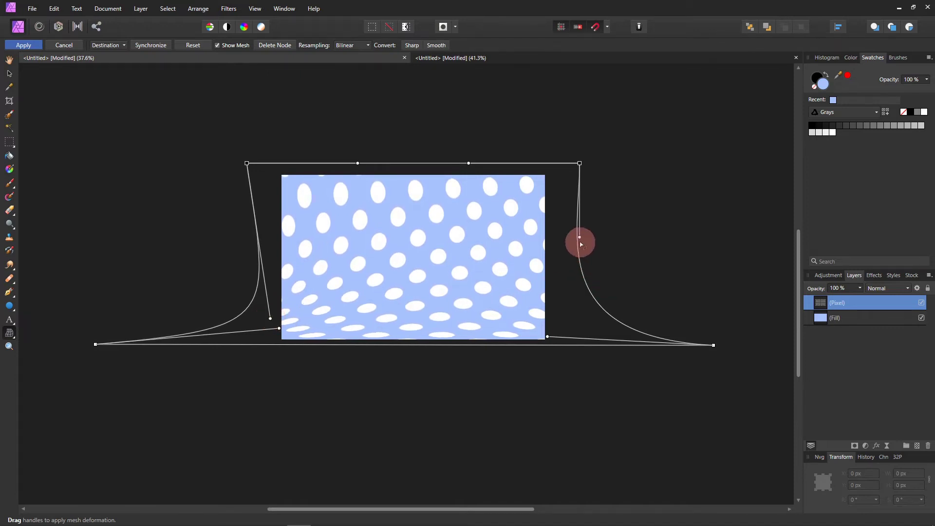
left_click_drag(580, 242, 570, 322)
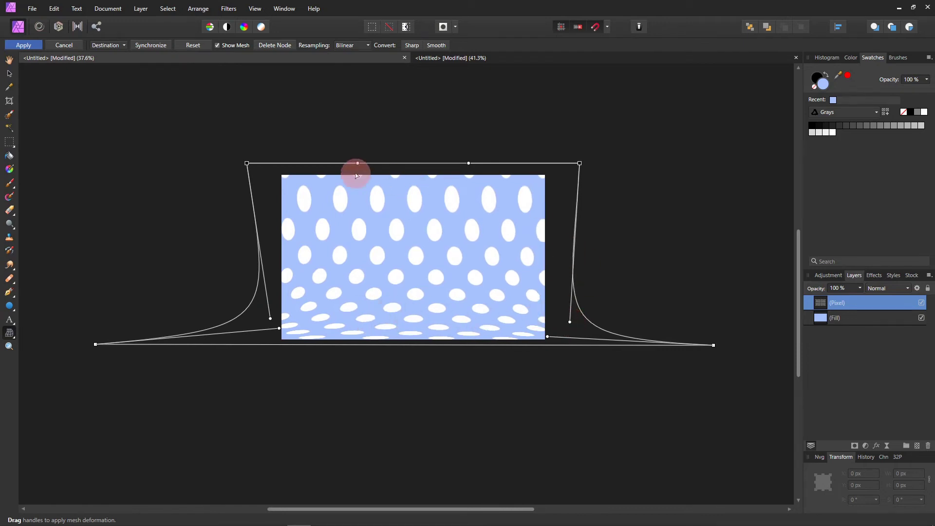
Step: Bend the top edge down, refine the side curves, and apply the mesh warp to the dots
left_click_drag(358, 164, 360, 170)
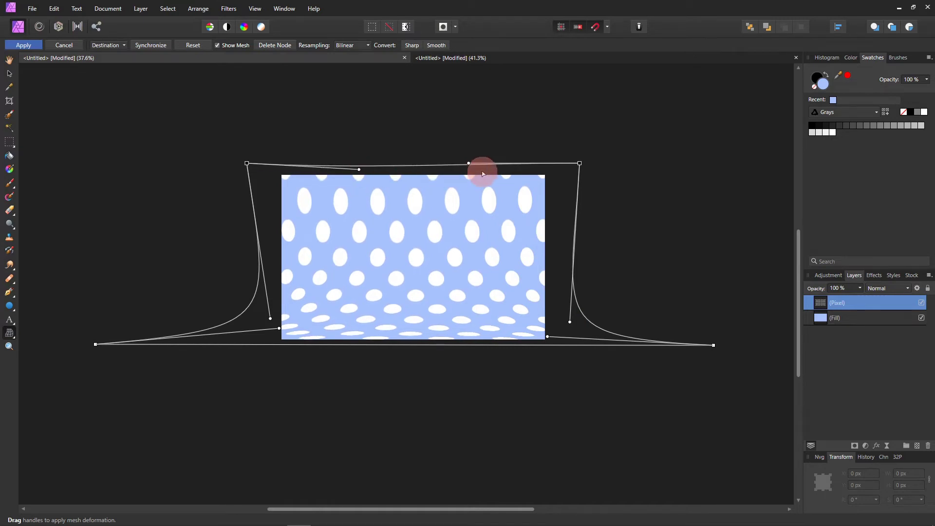
left_click_drag(468, 165, 469, 169)
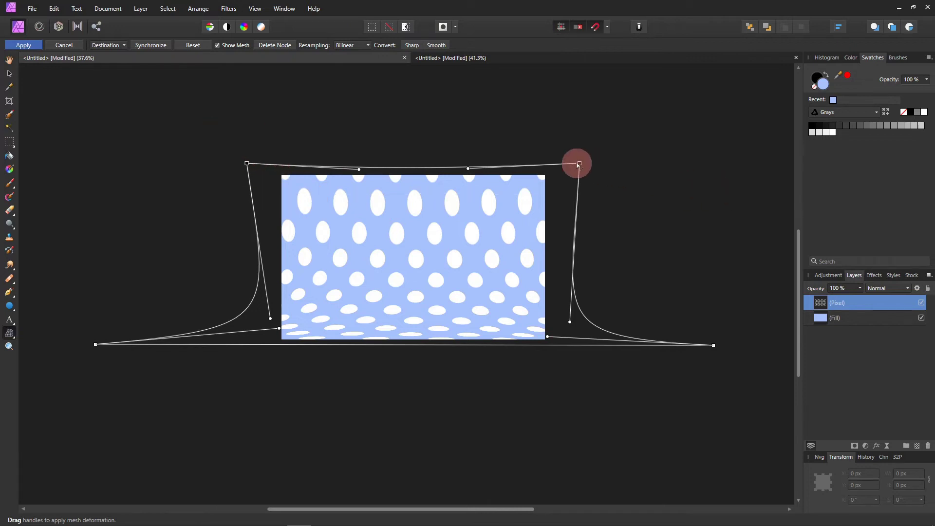
left_click_drag(579, 165, 579, 168)
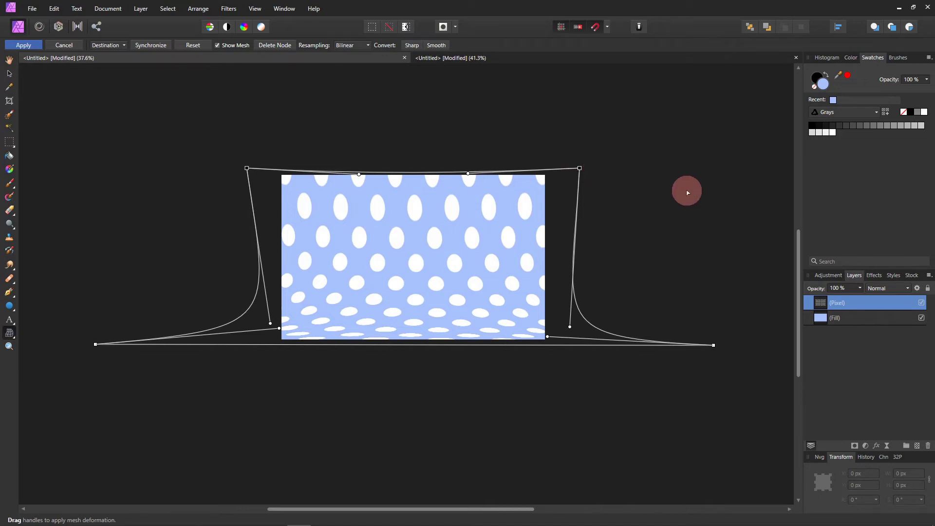
left_click_drag(573, 328, 567, 316)
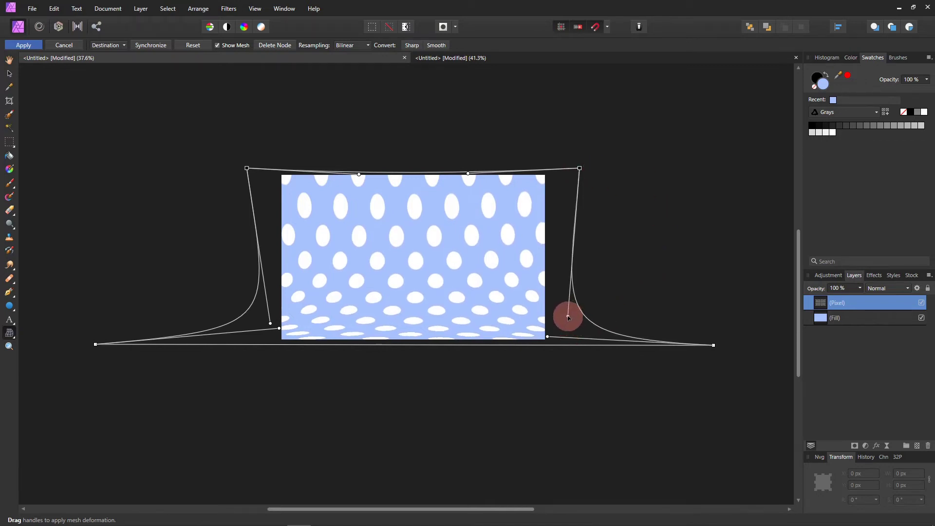
left_click_drag(276, 321, 267, 319)
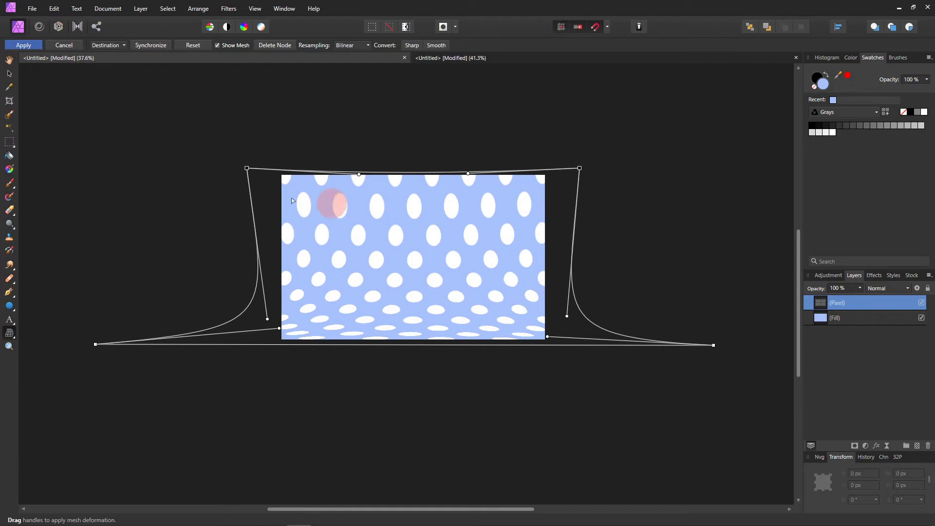
left_click(24, 46)
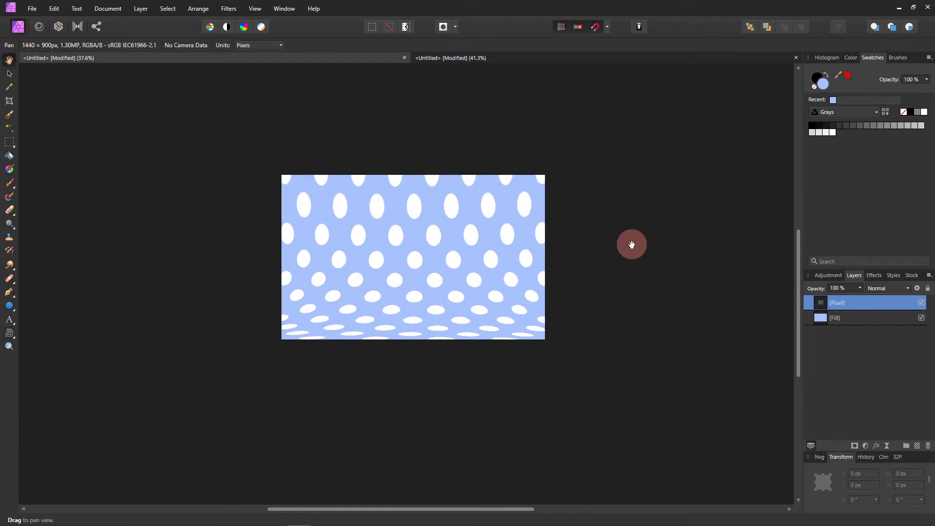
scroll(512, 248, "up", 3)
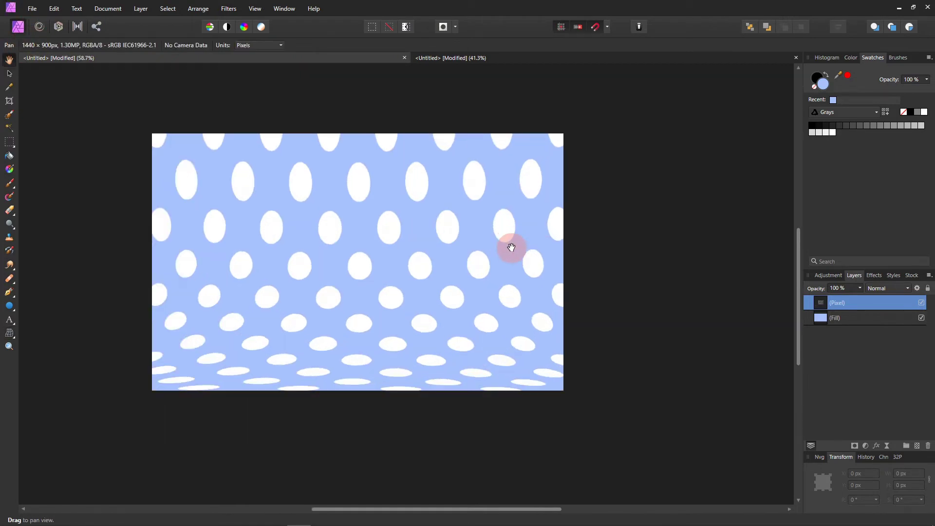
left_click_drag(380, 229, 439, 240)
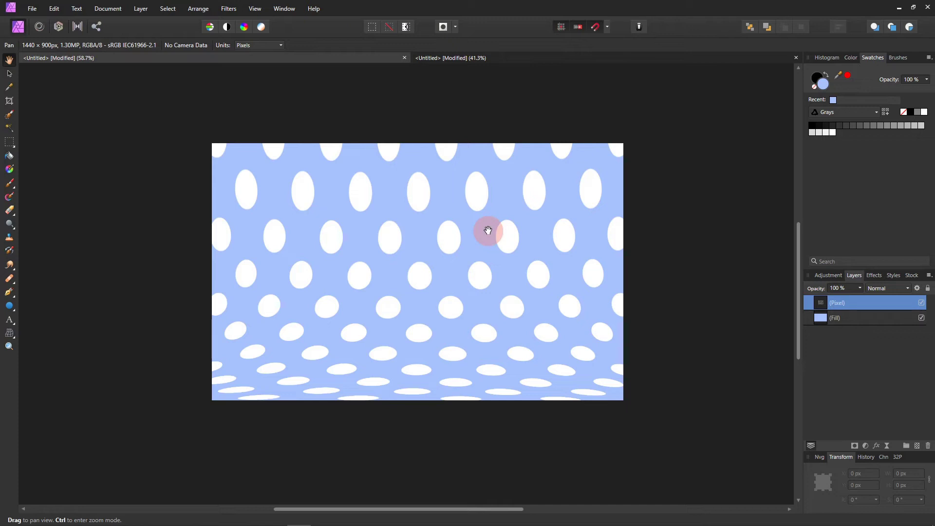
Step: Draw a 274 × 270 px light peach circle near the bottom centre and nudge it left
left_click(9, 305)
left_click_drag(340, 309, 419, 386)
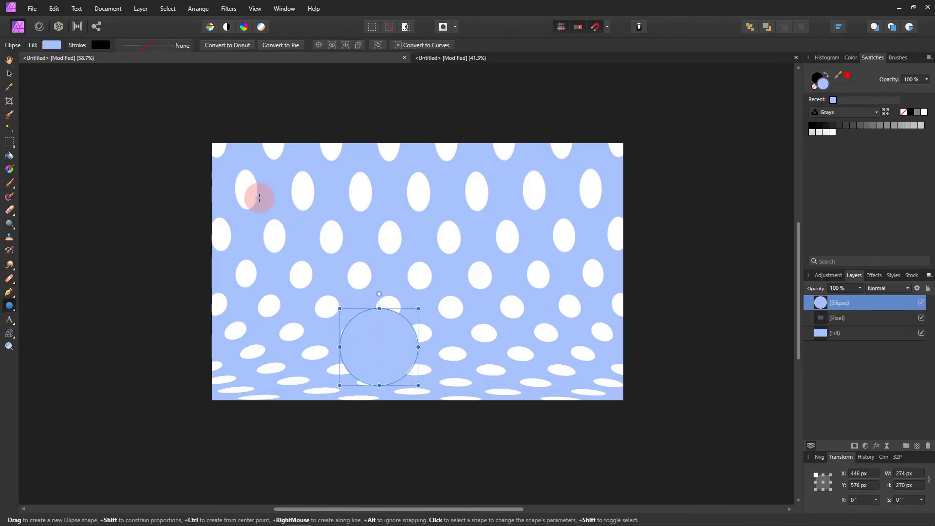
left_click(55, 49)
left_click_drag(118, 143, 29, 133)
left_click(193, 110)
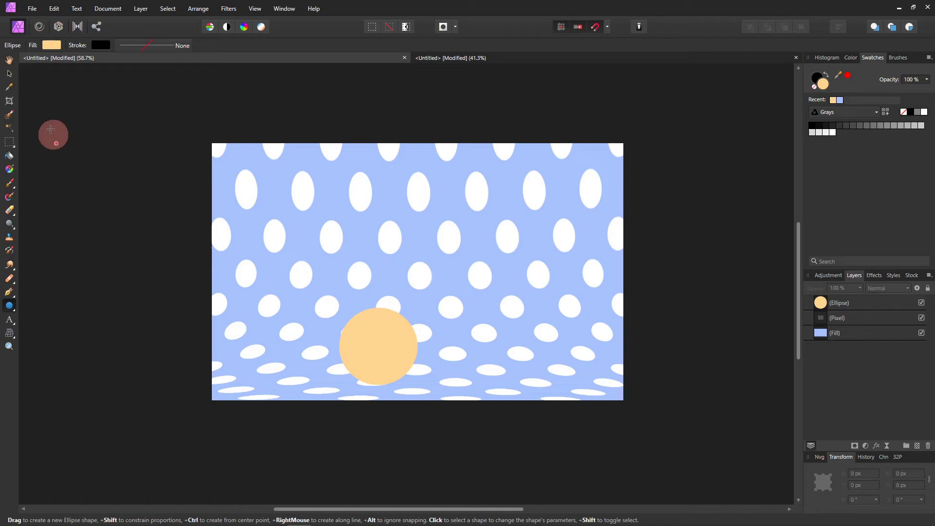
left_click(9, 73)
left_click_drag(381, 338, 376, 336)
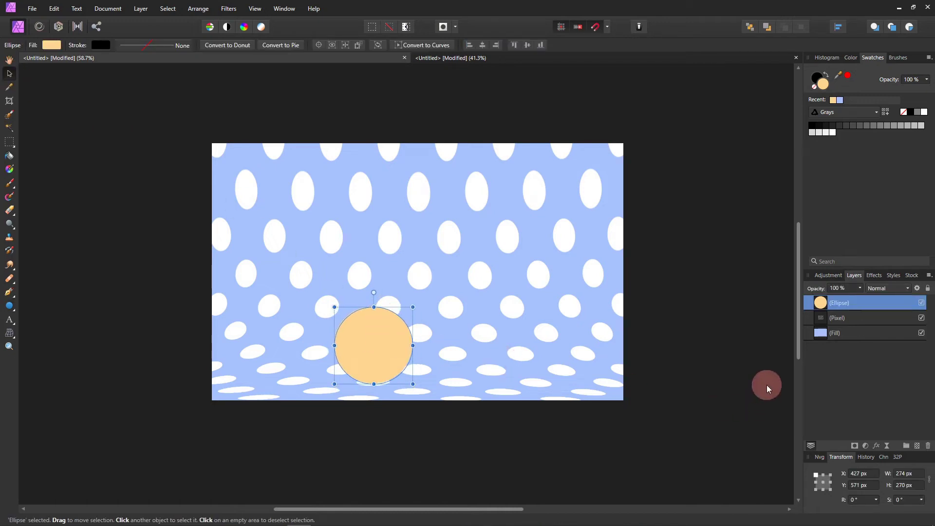
Step: Enable an Outer Shadow on the circle with a 100 px radius and a larger offset
left_click(877, 447)
left_click_drag(531, 134, 785, 61)
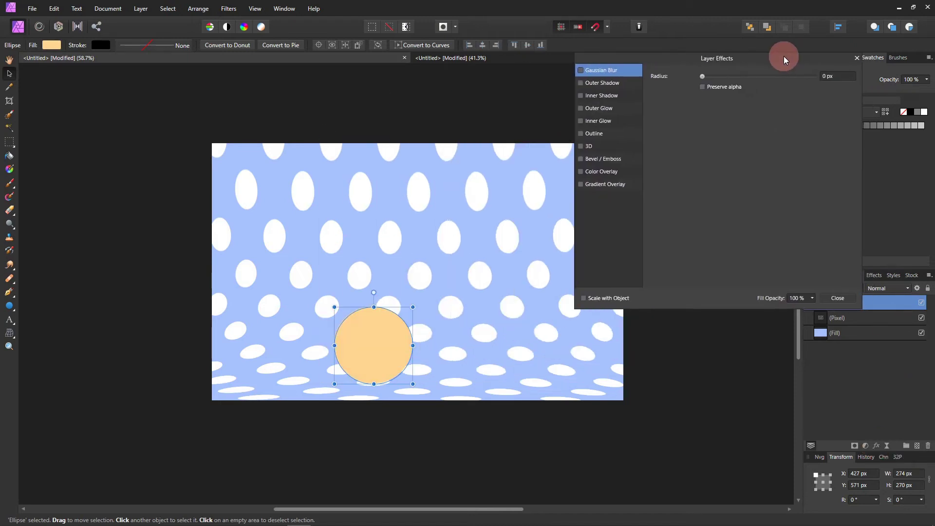
left_click(594, 83)
left_click_drag(705, 101, 817, 103)
left_click_drag(703, 112, 804, 111)
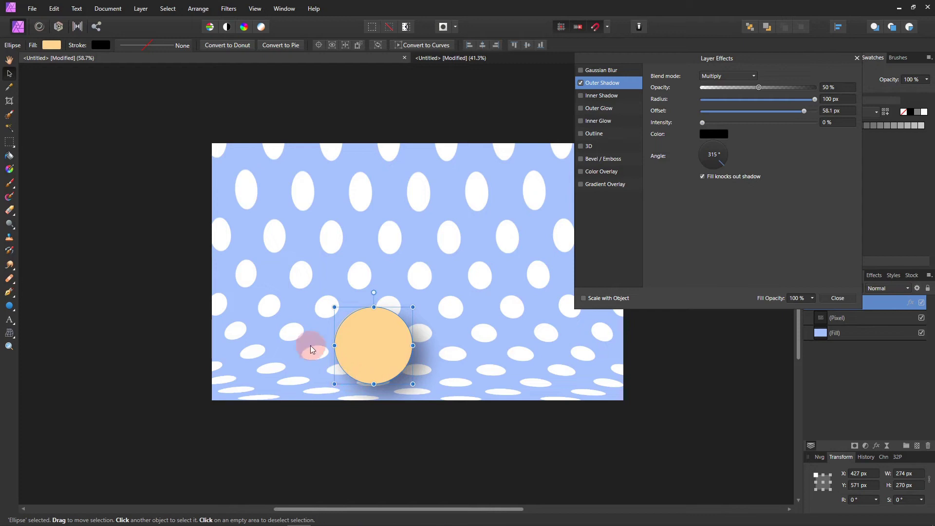
Step: Set the outer shadow angle to 190°
left_click(704, 164)
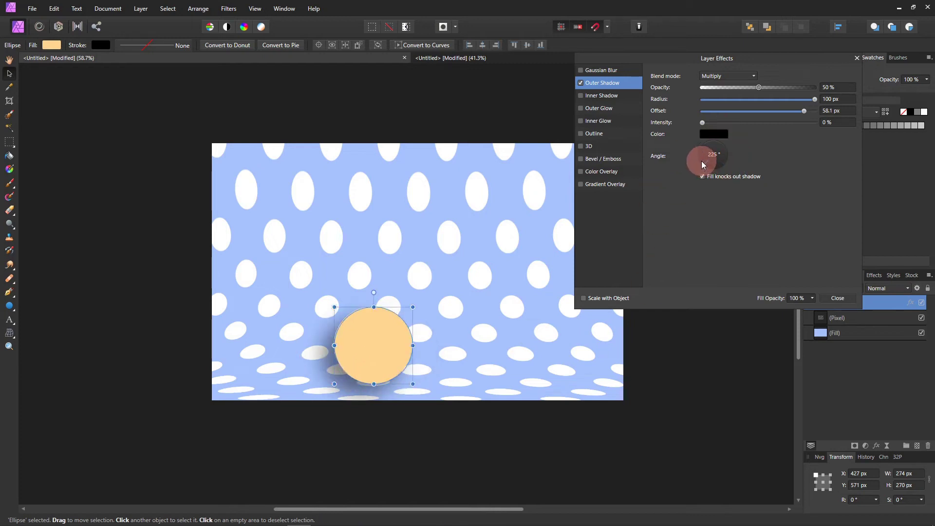
left_click(711, 155)
type("250")
key("Return")
left_click(711, 155)
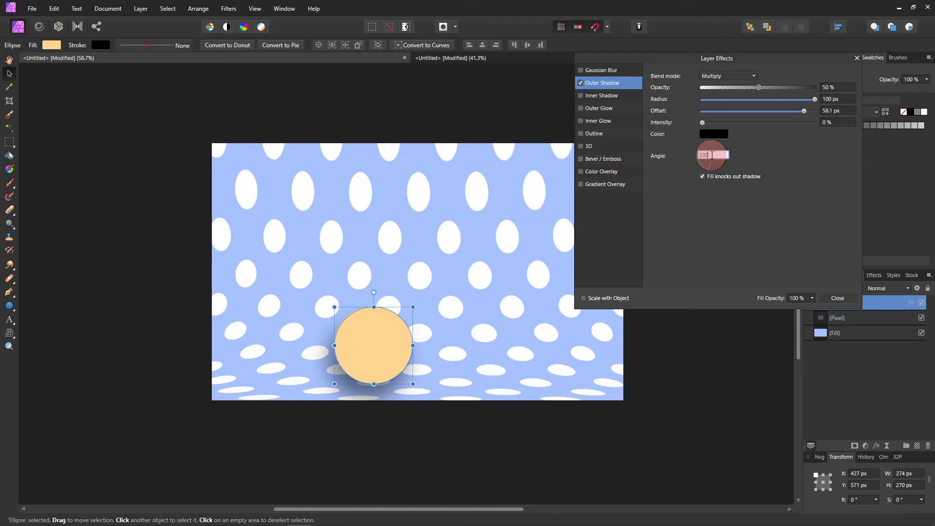
key("Return")
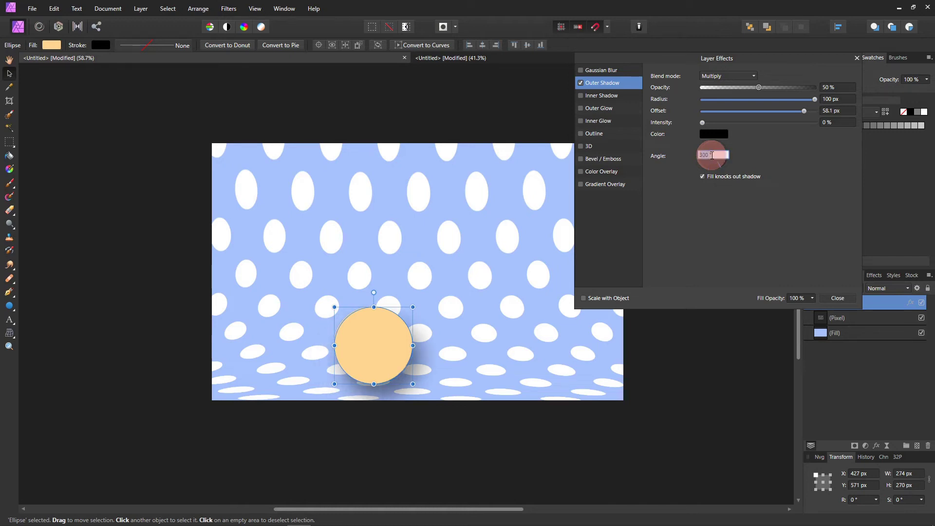
key("Return")
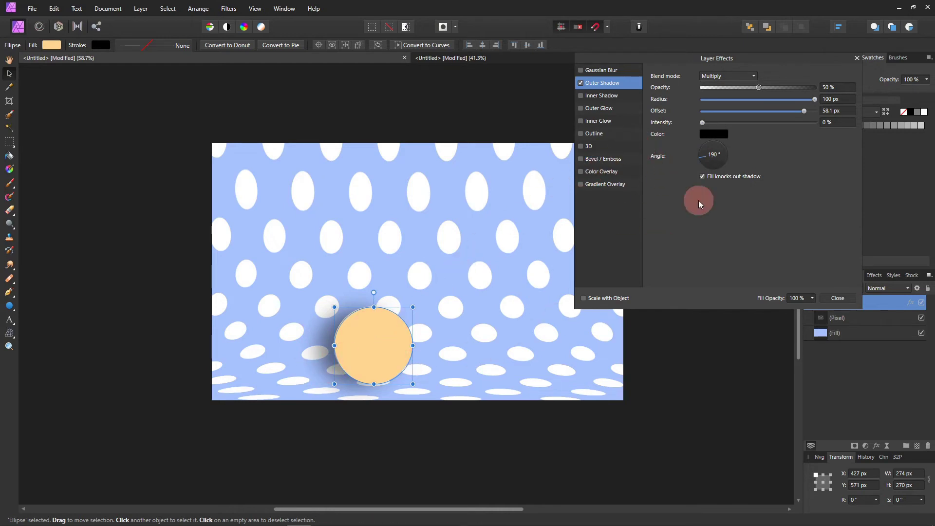
Step: Set shadow opacity to 31% and offset to 49.7 px, then enable 3D
left_click_drag(803, 112, 817, 98)
mouse_move(758, 87)
left_mouse_down()
mouse_move(735, 88)
mouse_move(743, 87)
left_mouse_up()
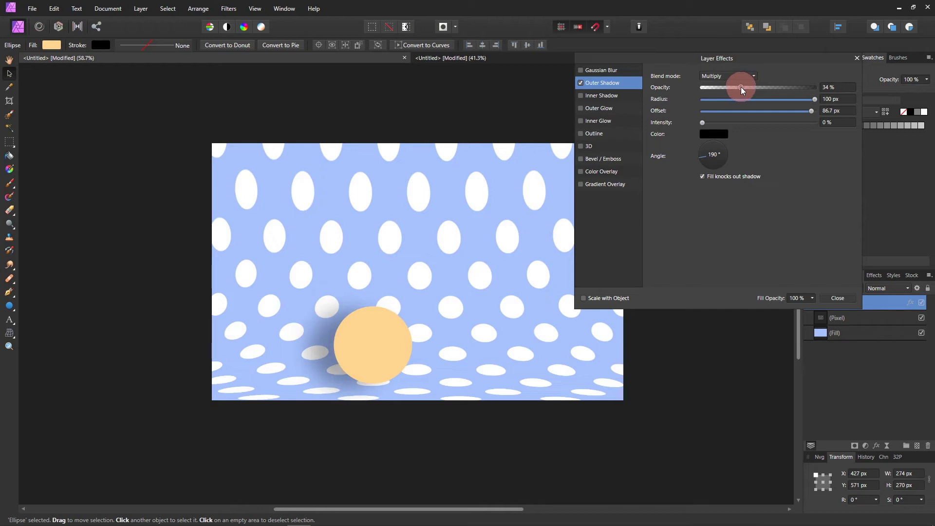
left_click_drag(735, 90, 737, 88)
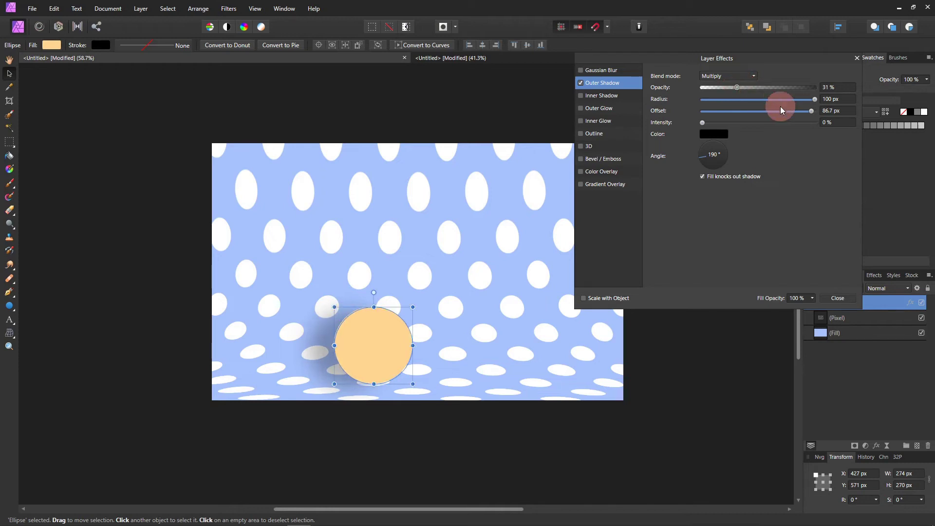
left_click_drag(811, 116, 808, 114)
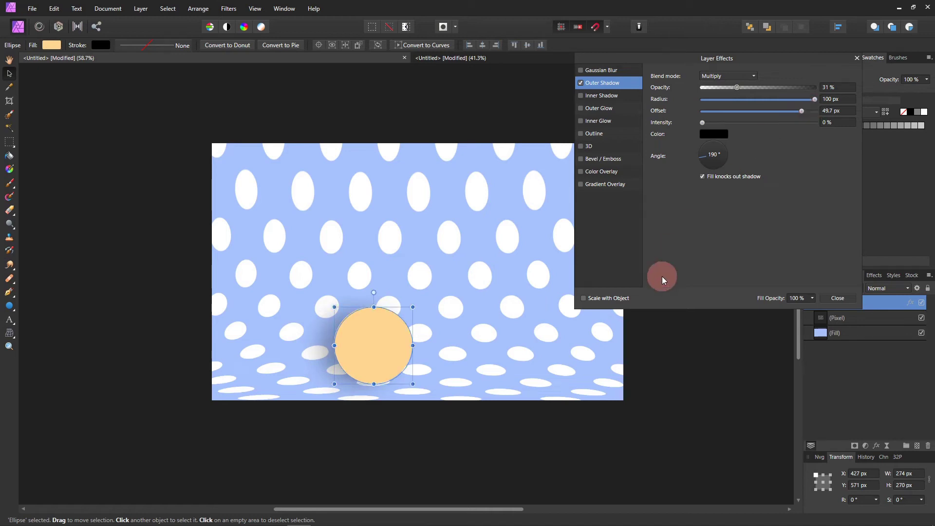
left_click(589, 147)
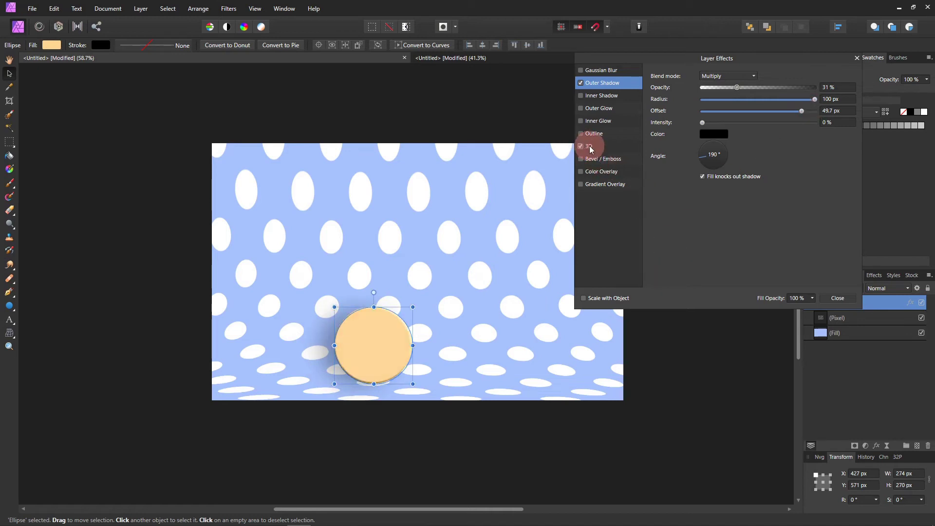
Step: Set the 3D effect radius to 150 px
left_click(590, 147)
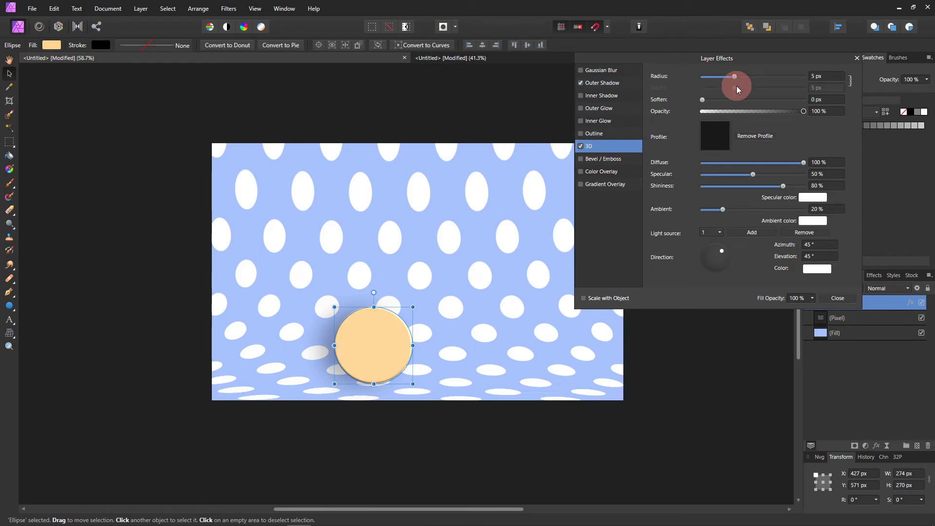
left_click_drag(734, 77, 804, 84)
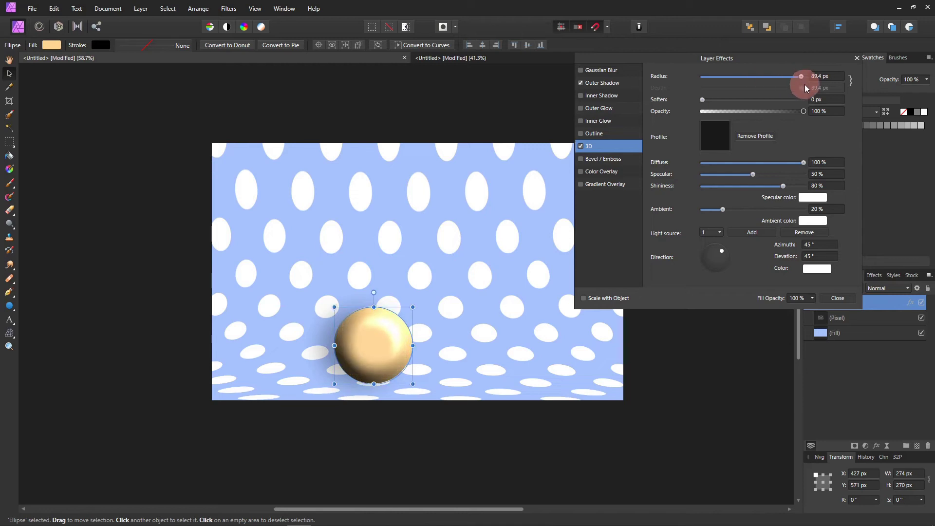
type("100")
key("Return")
left_click(826, 77)
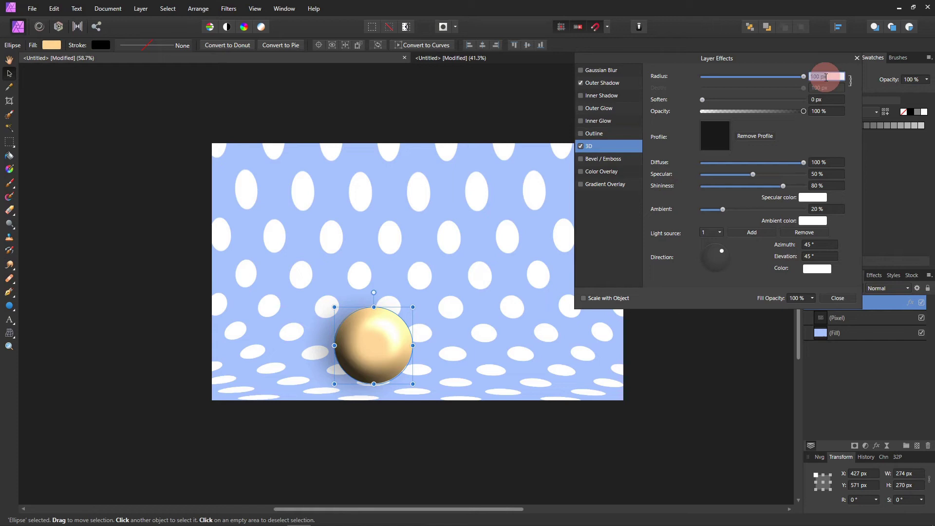
type("150")
key("Return")
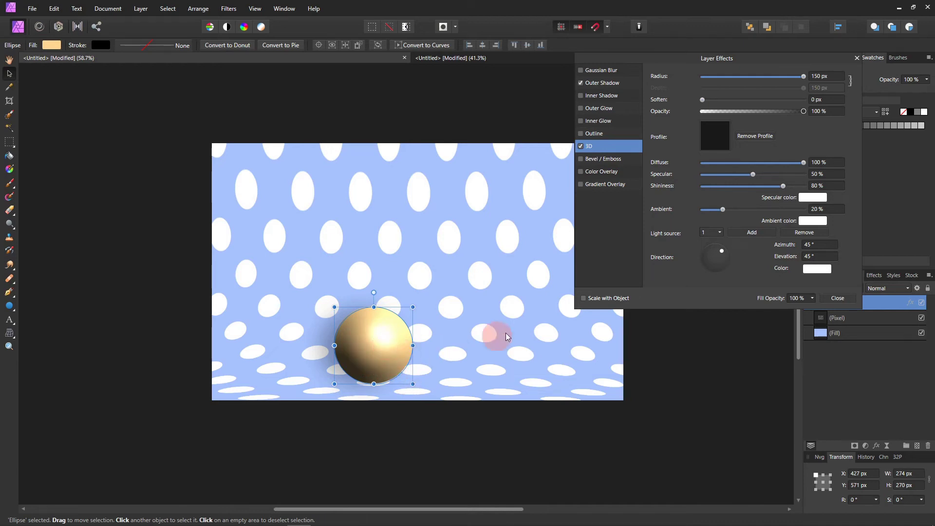
Step: Lower specular to 12%, angle the light to 40° azimuth and 53.6° elevation, and close
left_click_drag(754, 173, 714, 182)
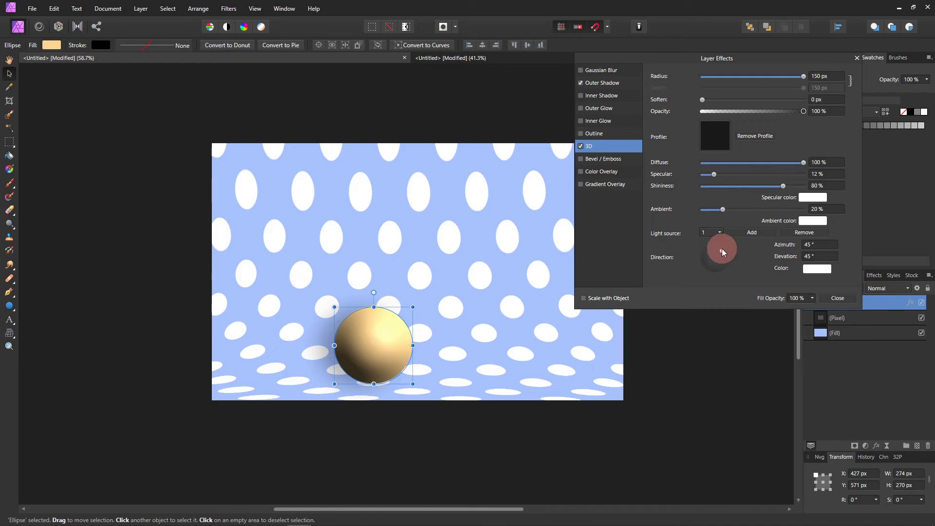
left_click_drag(721, 249, 720, 252)
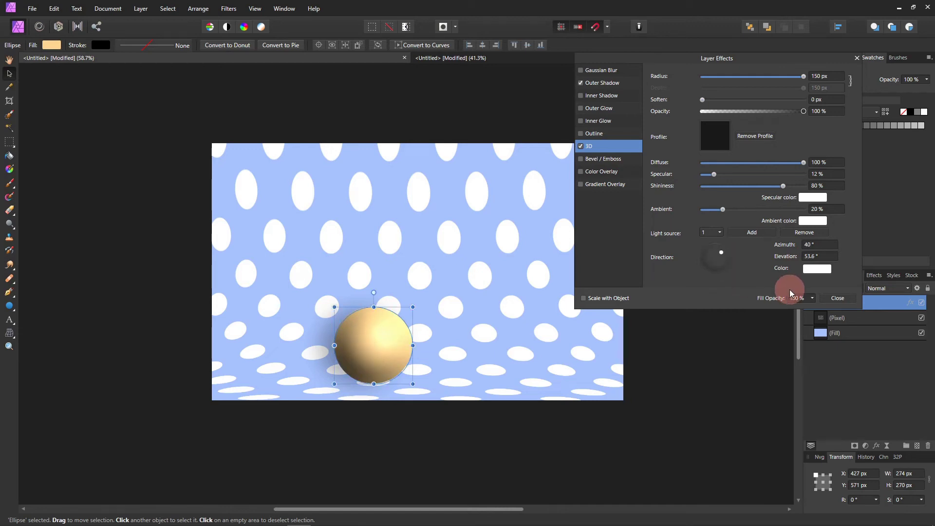
left_click(837, 299)
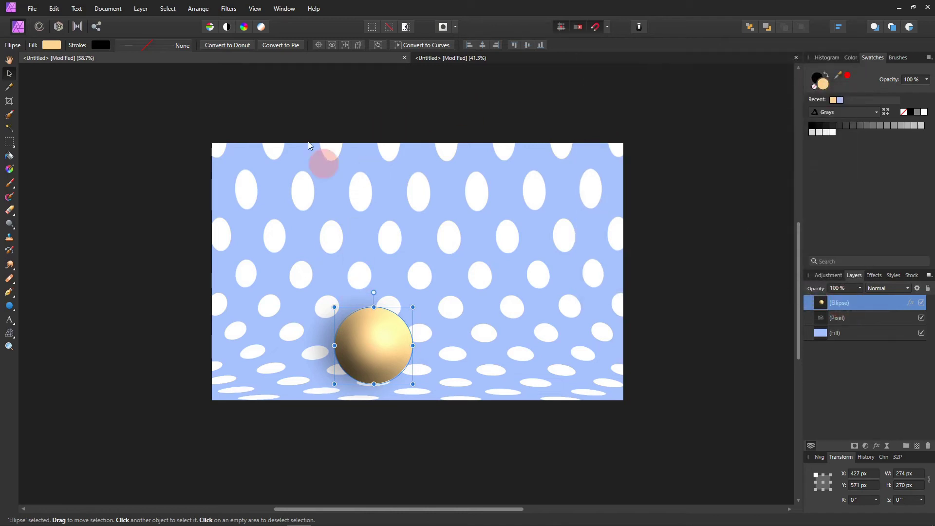
Step: Add a Live Lighting filter layer from Layer > New Live Filter Layer
left_click(141, 8)
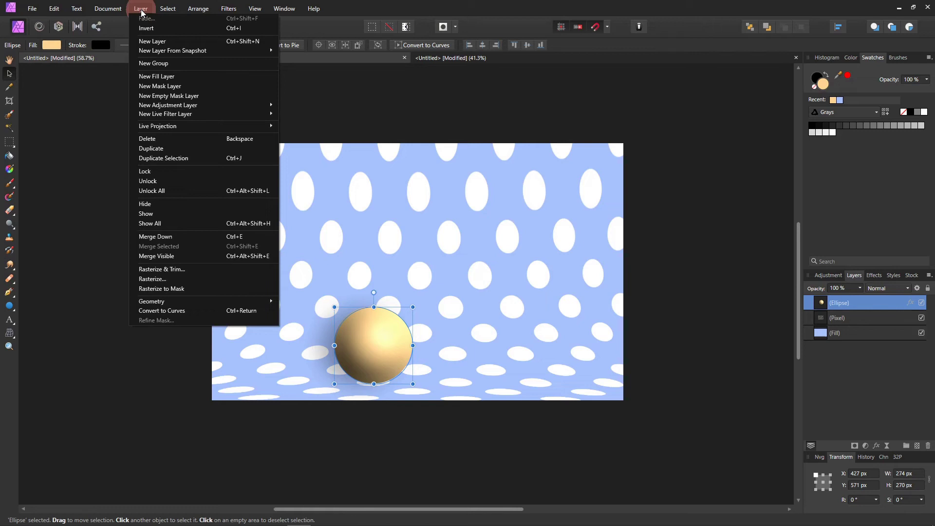
mouse_move(165, 114)
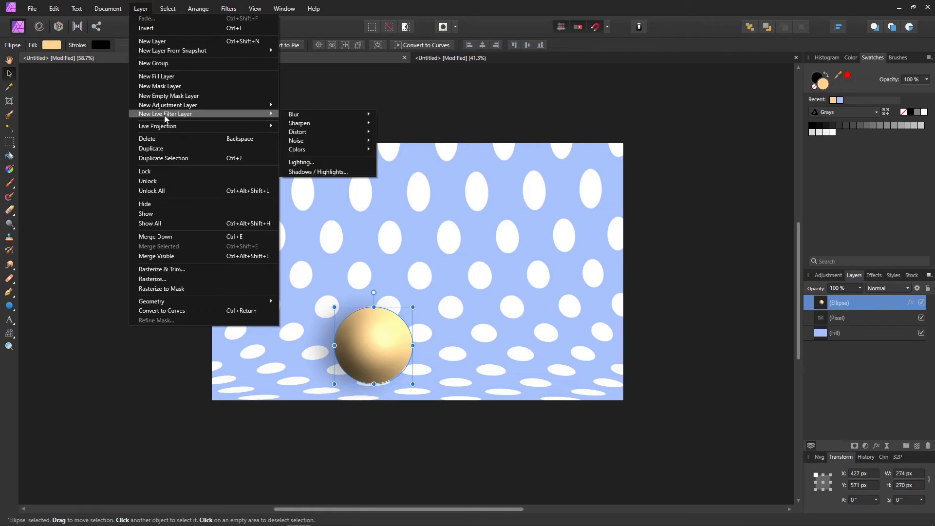
left_click(308, 163)
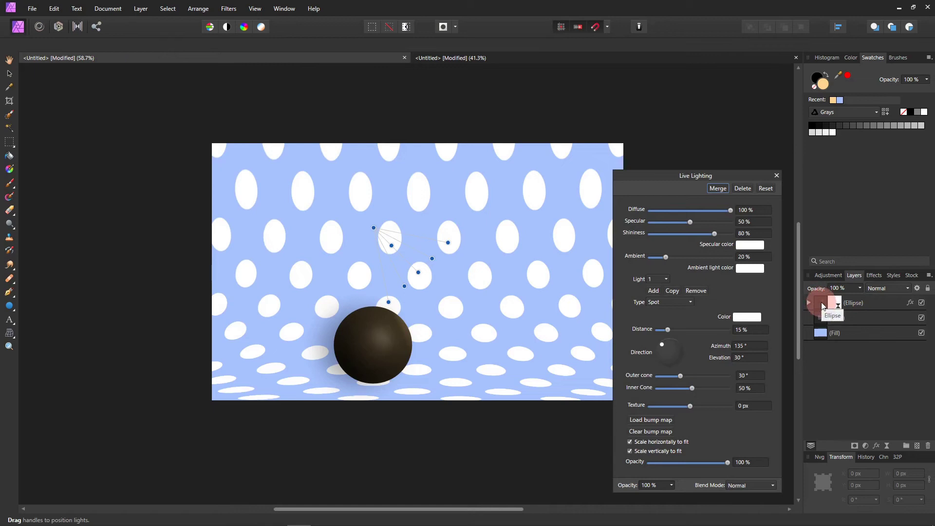
Step: Place a narrowed spotlight at upper right, 38.2° azimuth and 49.7° elevation, then close the panel
left_click_drag(374, 227, 464, 283)
left_click_drag(501, 253, 472, 266)
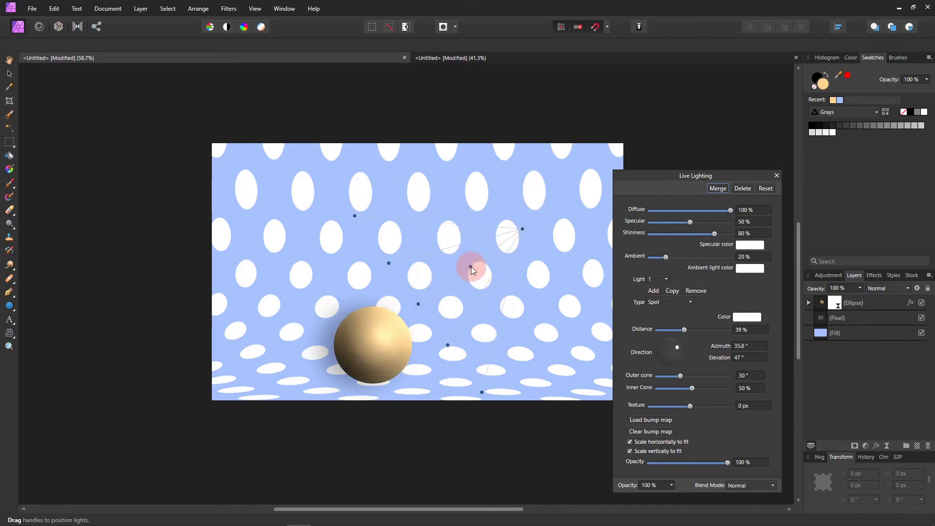
left_click_drag(358, 220, 365, 248)
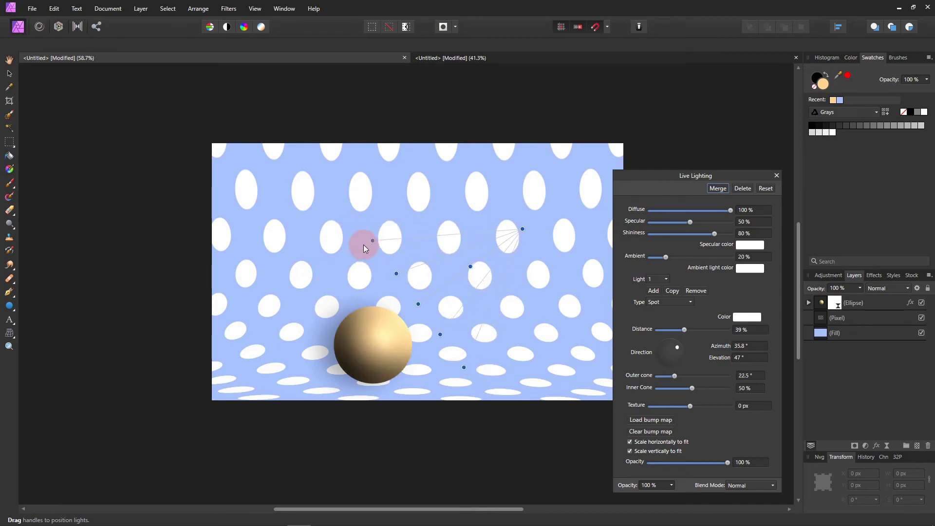
mouse_move(418, 305)
left_mouse_down()
mouse_move(409, 306)
mouse_move(417, 310)
left_mouse_up()
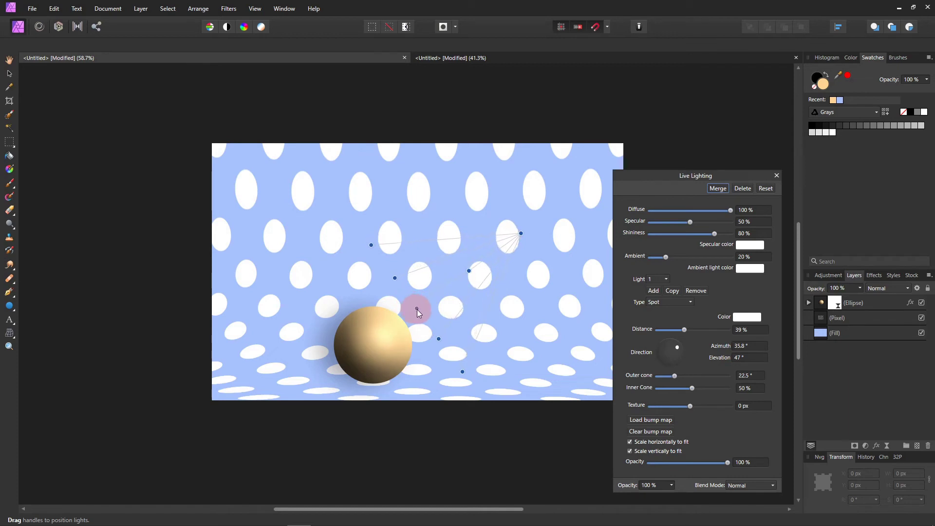
left_click_drag(538, 249, 495, 245)
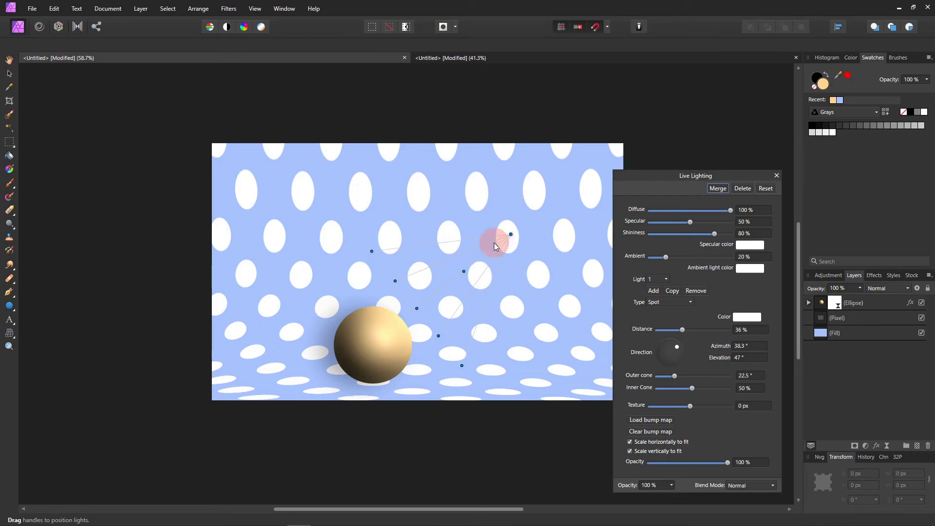
left_click_drag(465, 274, 400, 290)
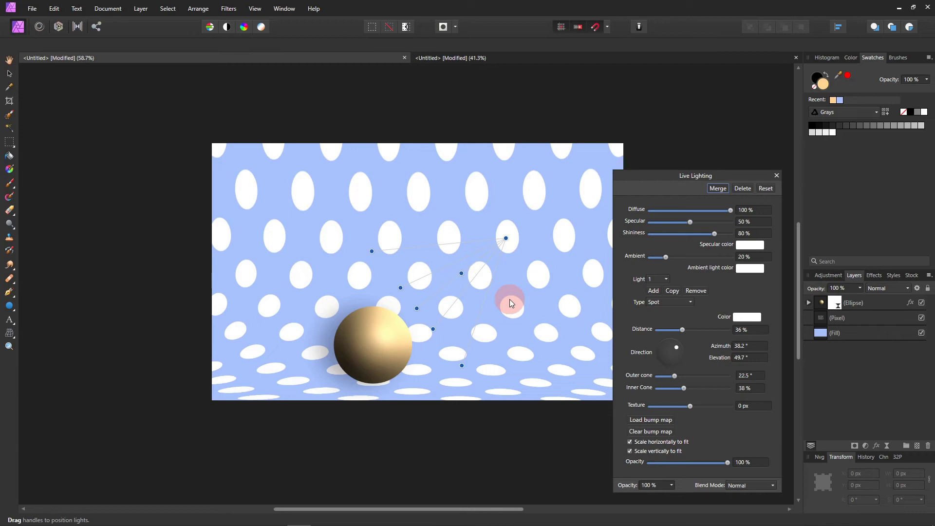
left_click(778, 176)
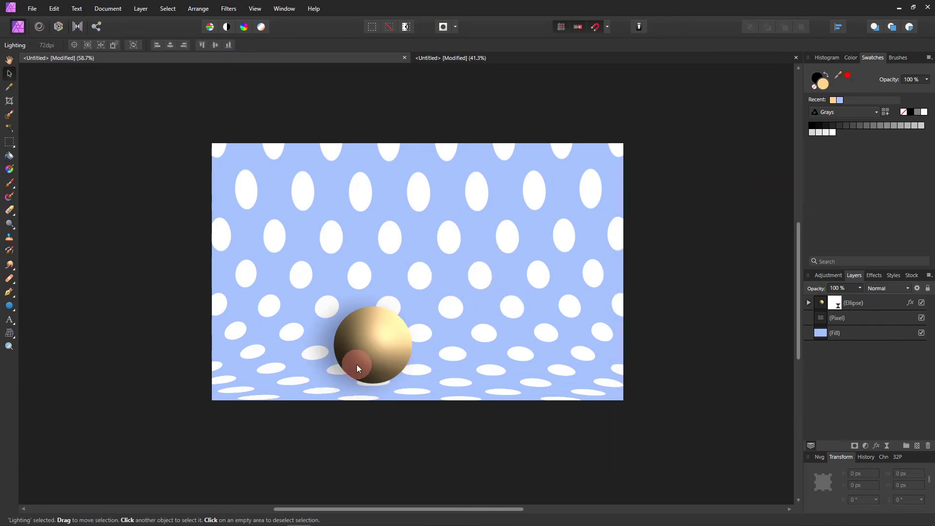
Step: Draw a flat 299 × 27 px dark grey ellipse under the sphere on Multiply blend mode
left_click(9, 305)
left_click_drag(277, 377, 384, 390)
key("ctrl+r")
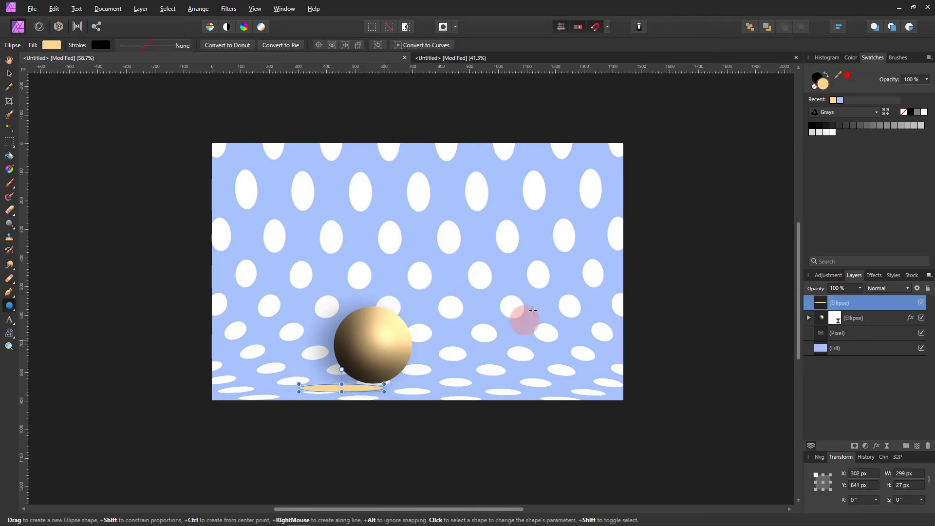
left_click(841, 127)
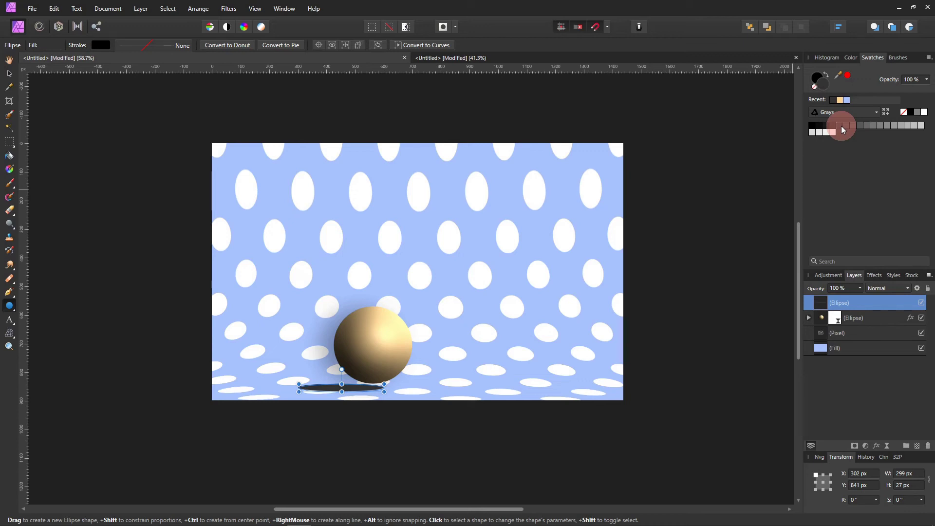
left_click(907, 289)
left_click(892, 320)
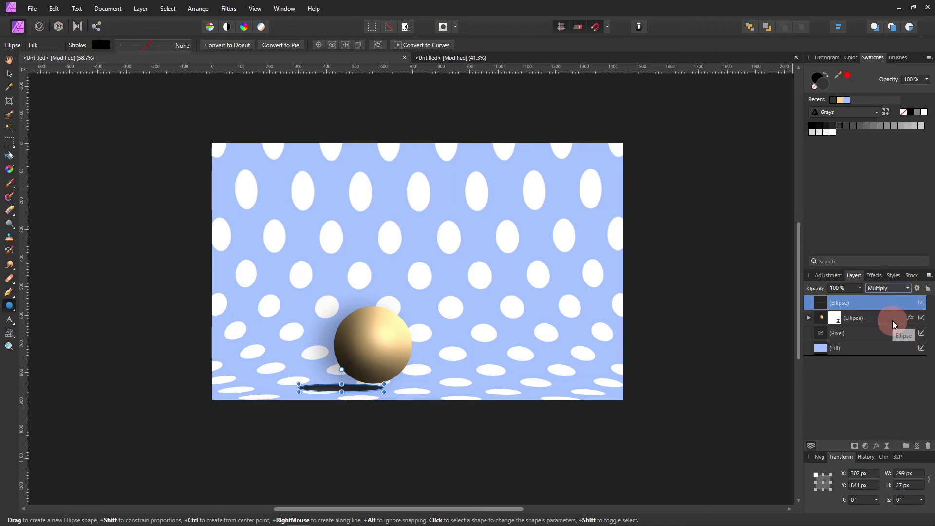
left_click(254, 9)
Step: Apply a 12.9 px Gaussian Blur to the shadow and move its layer below the sphere
mouse_move(234, 32)
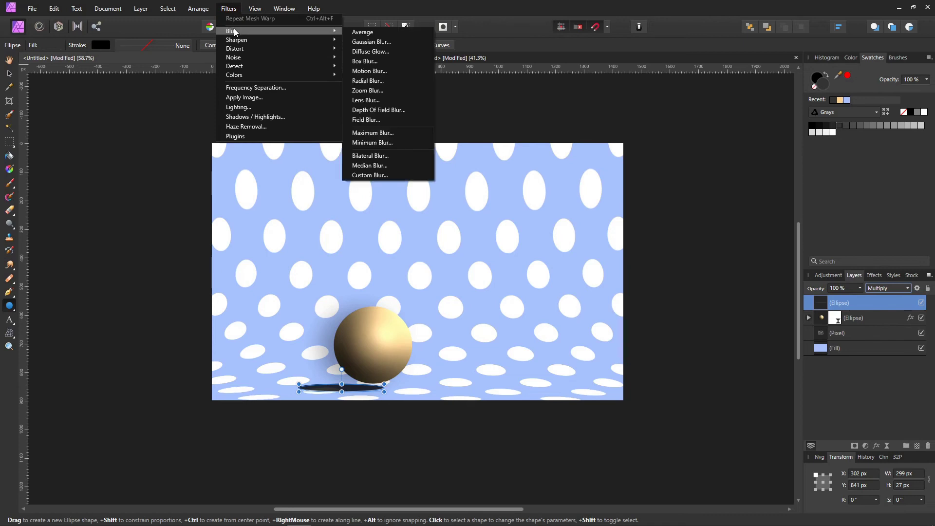
left_click(360, 41)
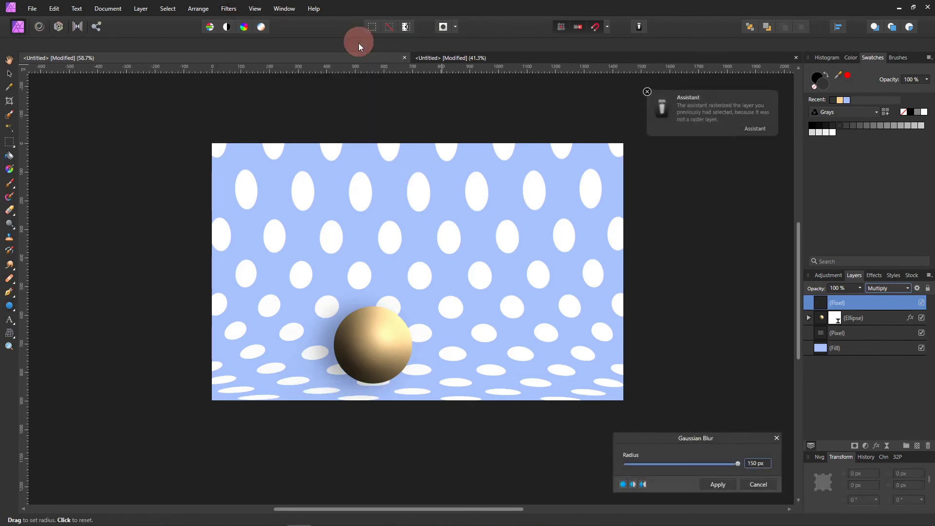
left_click_drag(736, 466, 677, 462)
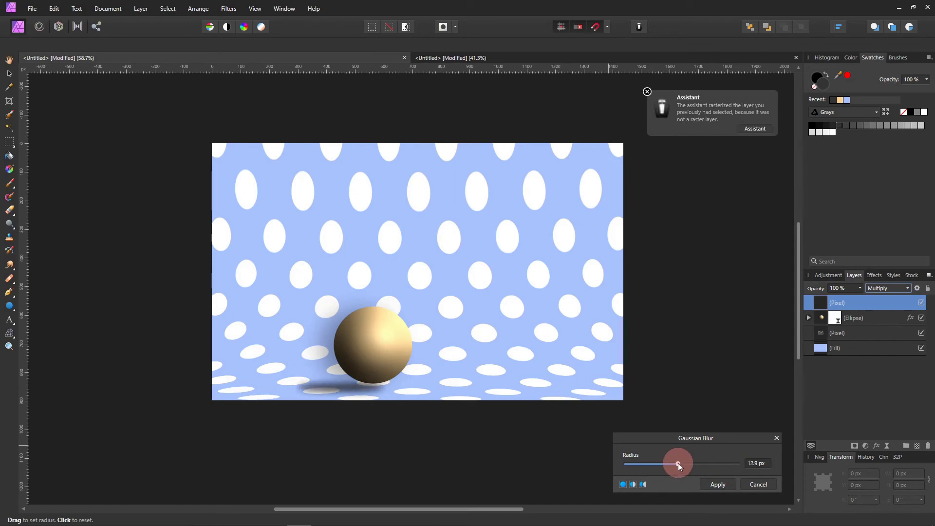
left_click(711, 487)
left_click(821, 304)
left_click_drag(821, 304, 822, 325)
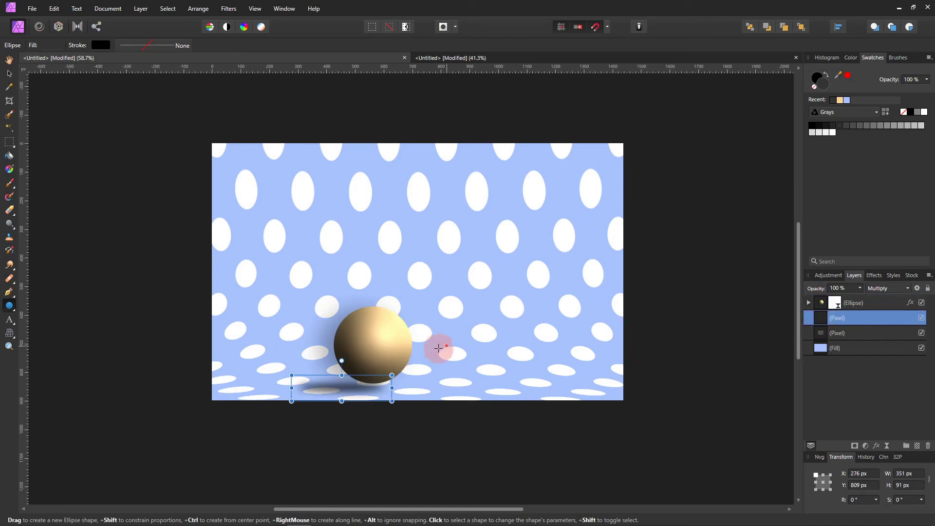
Step: Delete the stray tiny ellipse, nudge the shadow up against the sphere, and add a pixel layer
left_click_drag(352, 388, 355, 384)
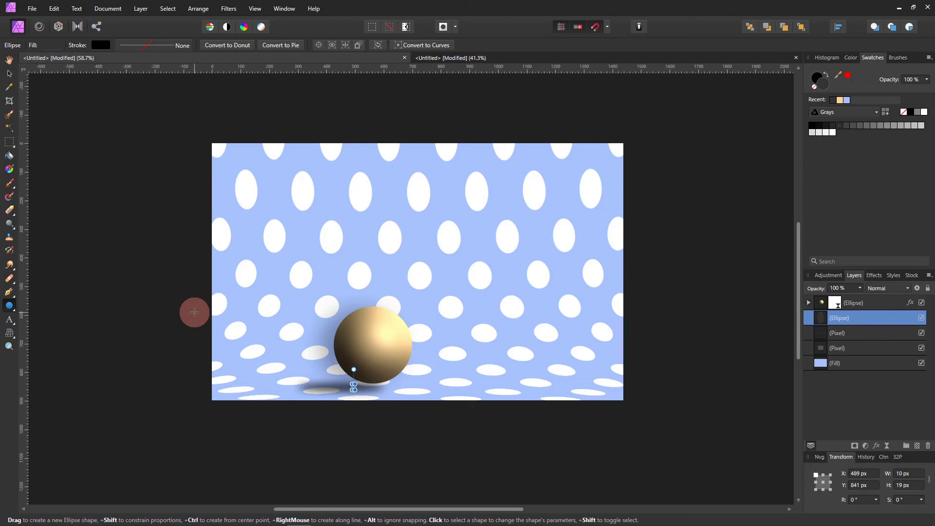
key("Delete")
left_click(8, 73)
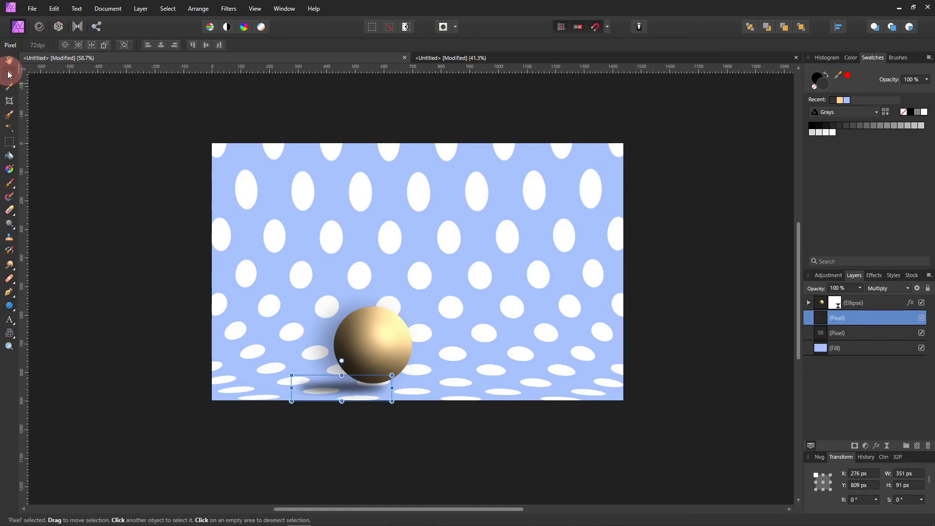
left_click(346, 389)
left_click_drag(346, 388, 349, 382)
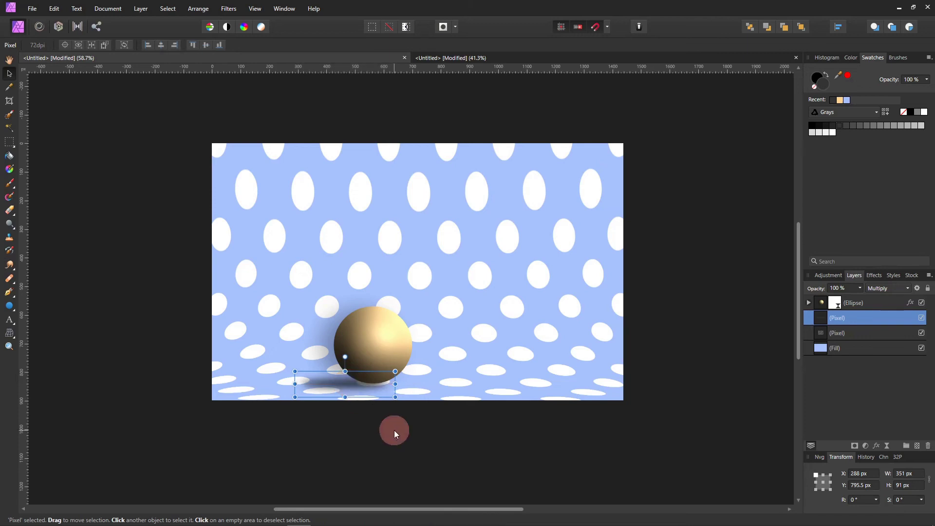
key("Up")
key("Up")
key("Up")
key("Up")
key("Up")
key("Up")
key("Up")
key("Up")
key("Up")
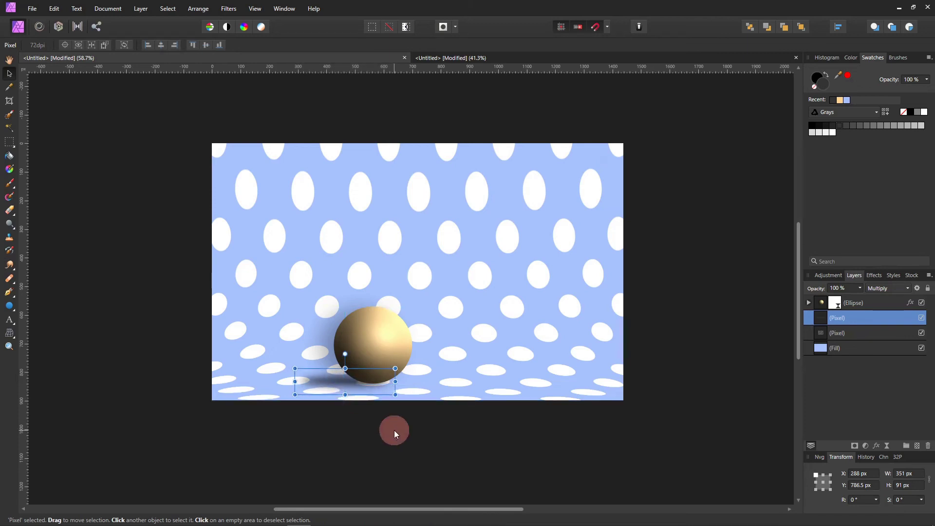
left_click(10, 60)
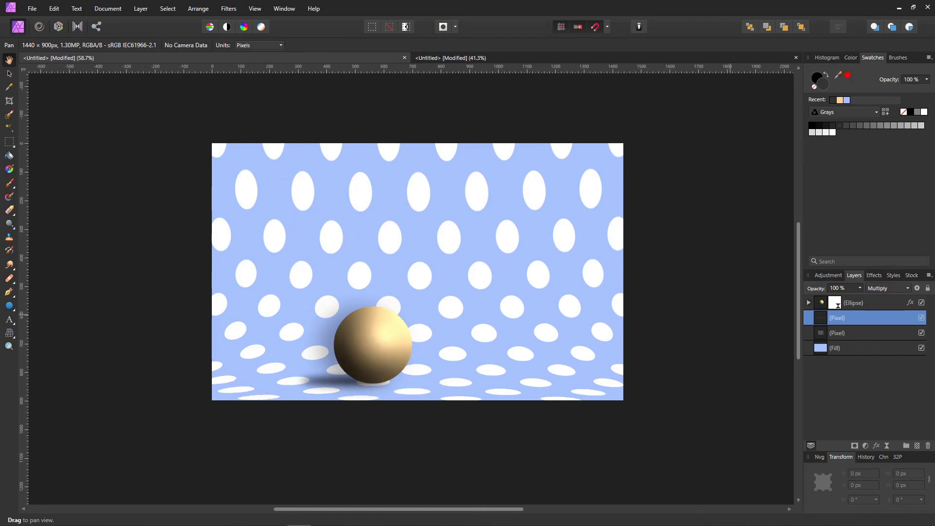
left_click(917, 445)
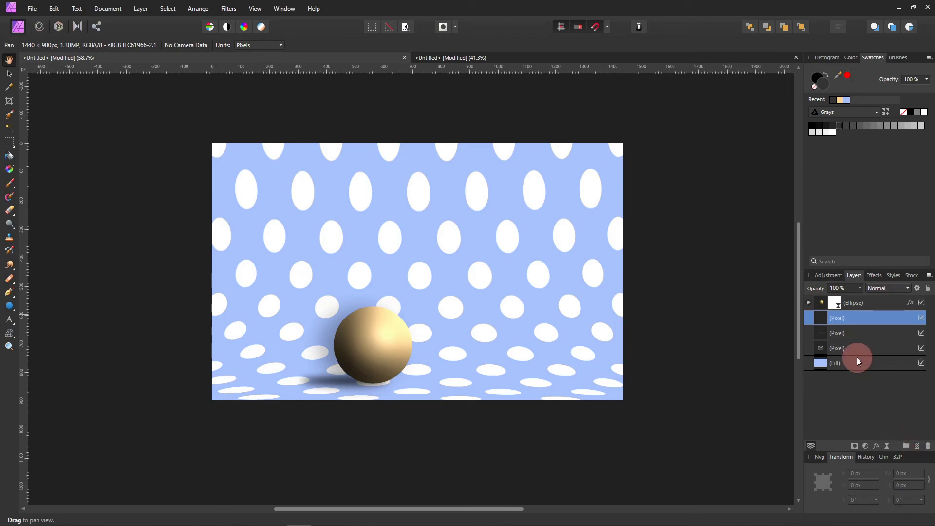
Step: Paint a soft dark brush stroke left of the sphere and set the layer to Multiply
key("b")
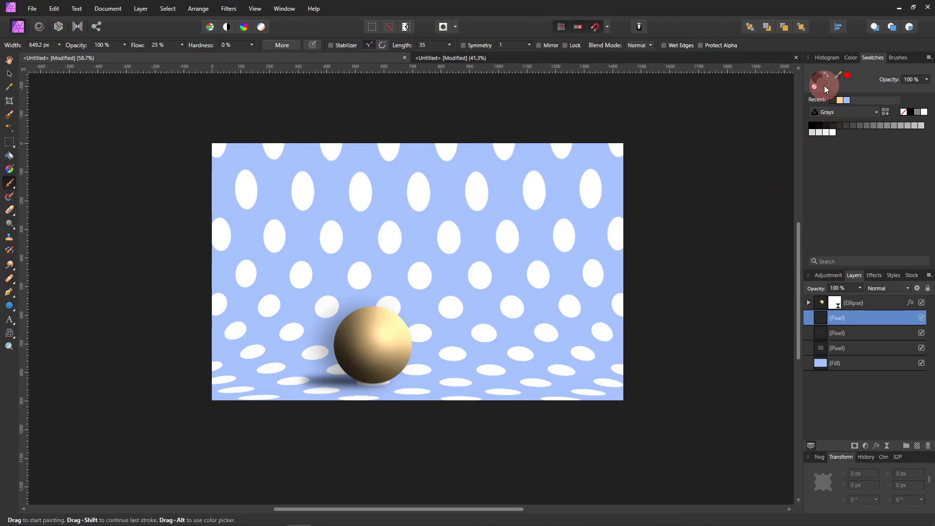
mouse_move(367, 353)
left_mouse_down()
mouse_move(314, 355)
mouse_move(285, 371)
mouse_move(328, 363)
mouse_move(288, 392)
mouse_move(317, 376)
mouse_move(250, 313)
mouse_move(303, 355)
mouse_move(323, 390)
mouse_move(320, 283)
mouse_move(250, 332)
mouse_move(224, 317)
mouse_move(328, 327)
mouse_move(330, 368)
mouse_move(342, 332)
mouse_move(351, 334)
mouse_move(347, 405)
mouse_move(219, 409)
mouse_move(217, 310)
mouse_move(221, 328)
mouse_move(392, 445)
left_mouse_up()
left_click(852, 317)
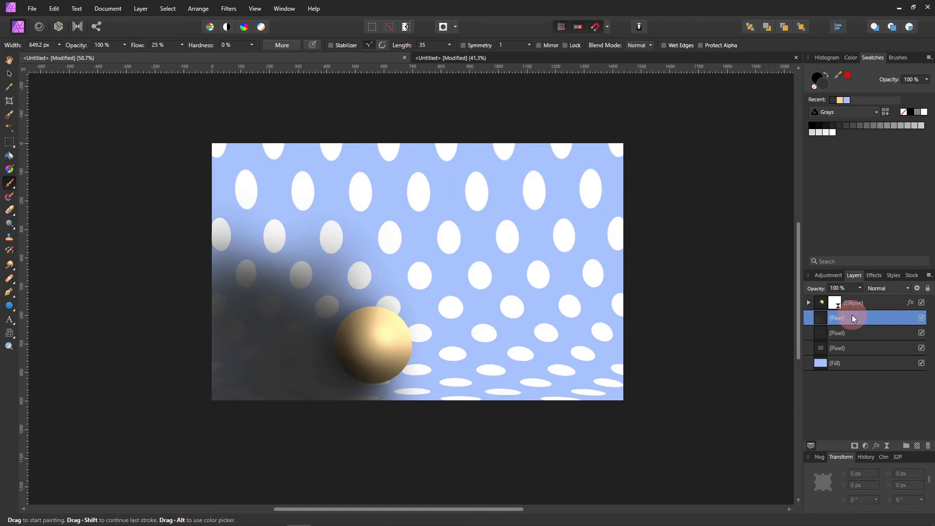
left_click(904, 289)
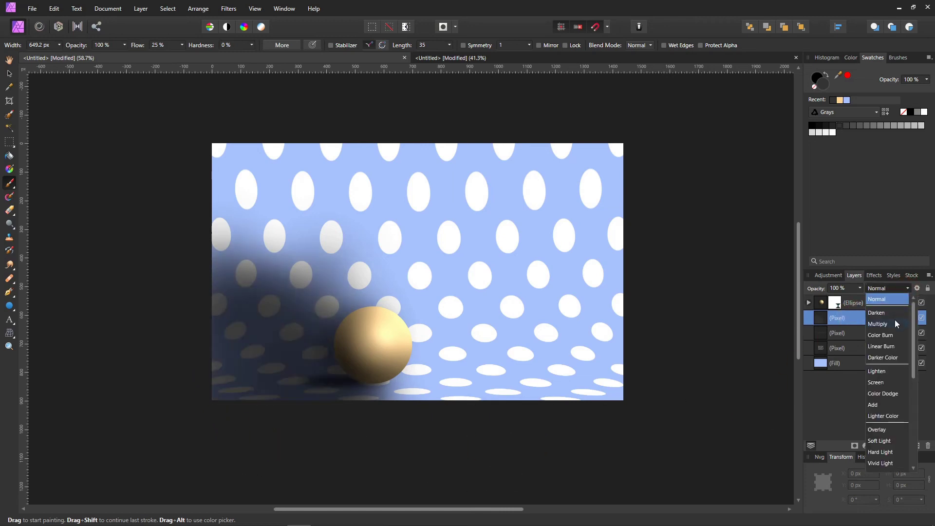
left_click(895, 319)
Step: Lower the shadow layer to 82% opacity and paint more shading over the left dots
left_click(860, 289)
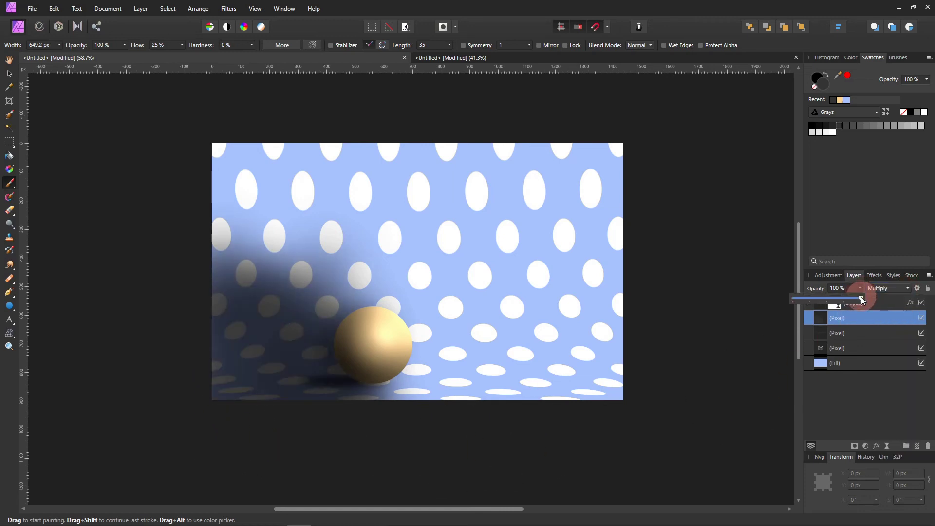
left_click_drag(861, 296, 855, 298)
left_click_drag(854, 299, 849, 299)
mouse_move(284, 245)
left_mouse_down()
mouse_move(252, 218)
mouse_move(244, 346)
mouse_move(221, 364)
mouse_move(264, 384)
mouse_move(342, 371)
mouse_move(413, 389)
mouse_move(414, 402)
mouse_move(310, 402)
mouse_move(187, 272)
mouse_move(244, 188)
mouse_move(222, 236)
mouse_move(315, 353)
left_mouse_up()
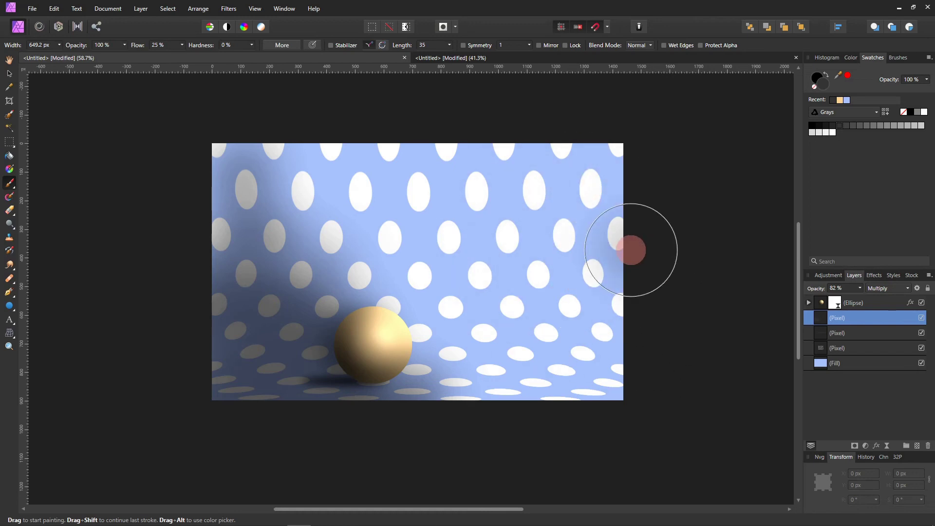
Step: Draw a large white circle over the upper right of the backdrop
left_click(9, 305)
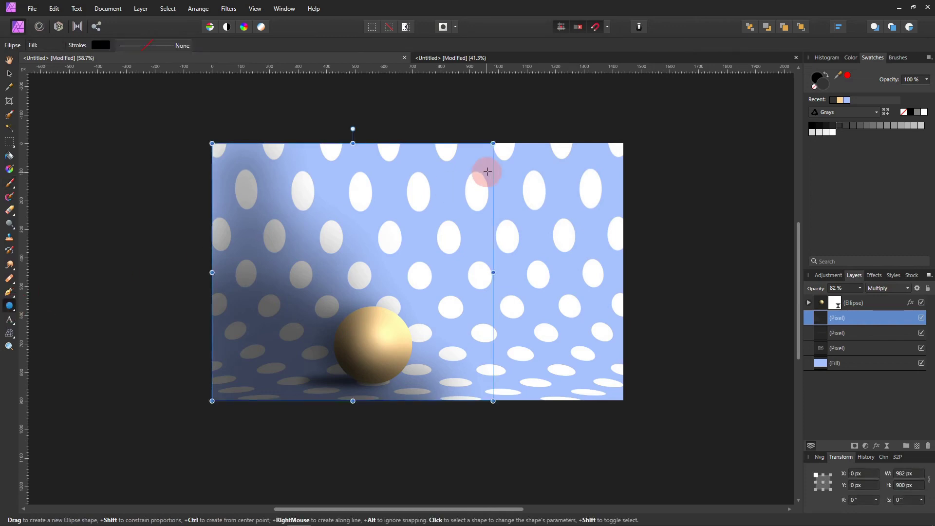
left_click_drag(467, 122, 670, 310)
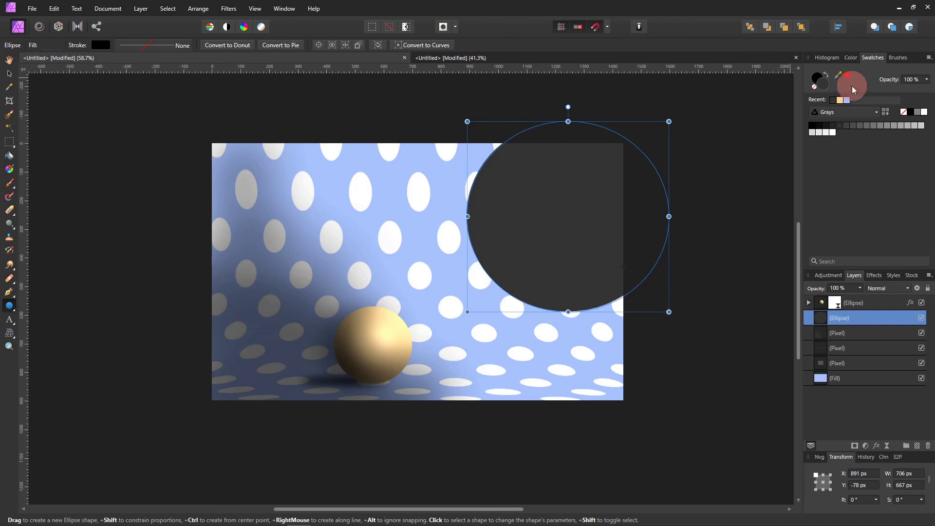
left_click(834, 133)
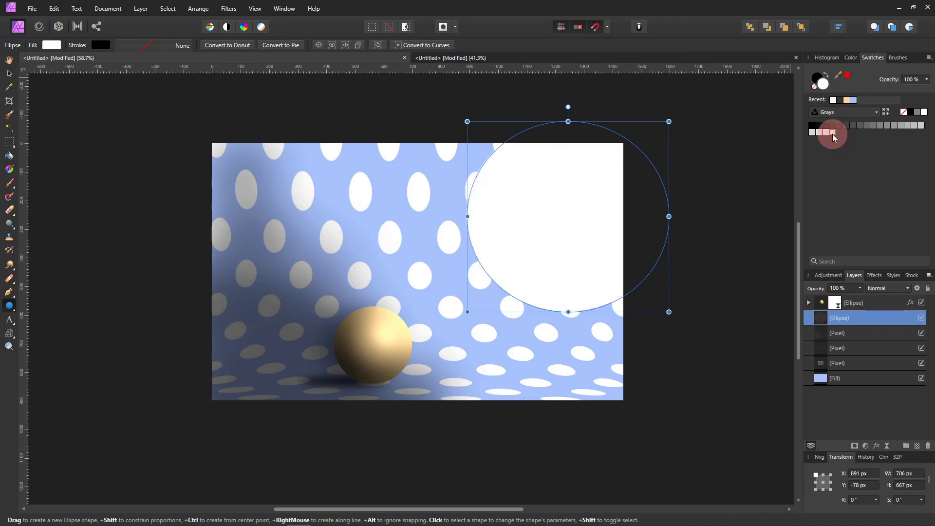
Step: Blur the white circle with a 250 px Gaussian Blur
left_click(230, 10)
mouse_move(292, 32)
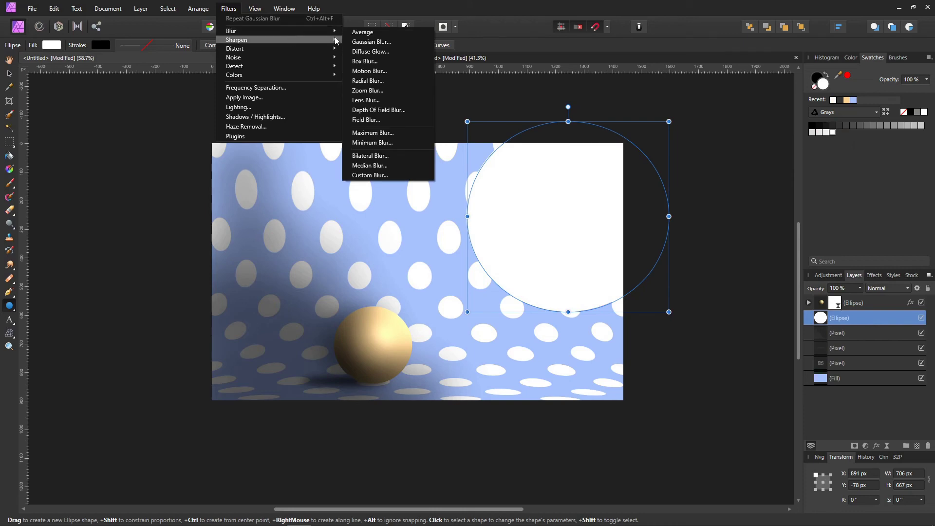
left_click(370, 42)
left_click(760, 466)
type("150")
key("Return")
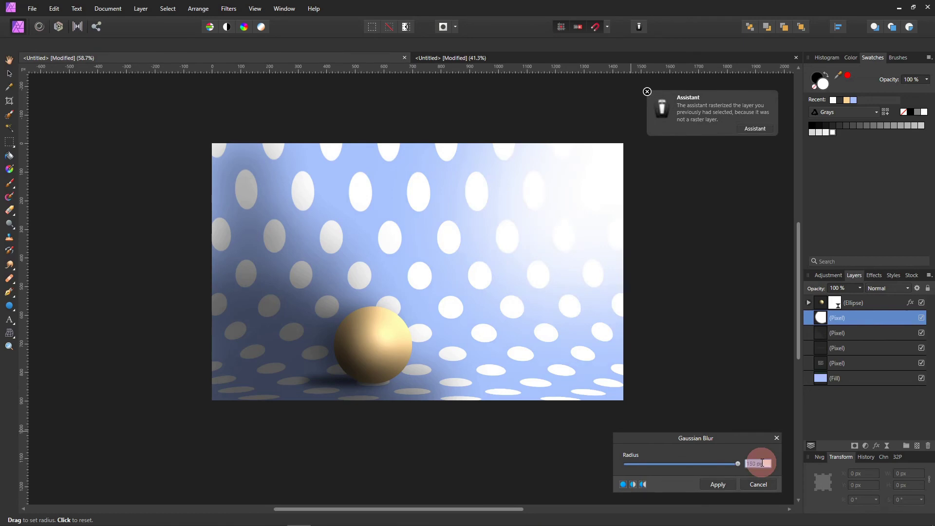
type("200")
key("Return")
left_click(762, 463)
type("250")
key("Return")
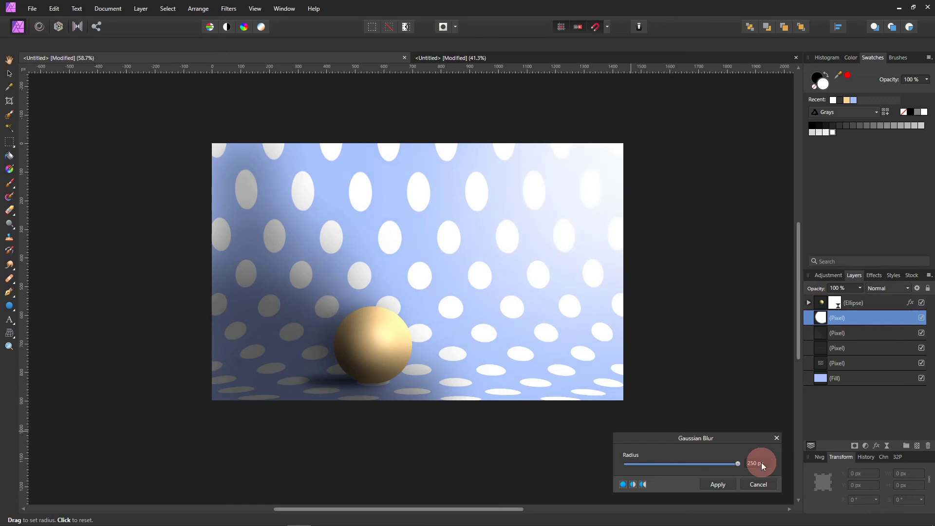
left_click(719, 485)
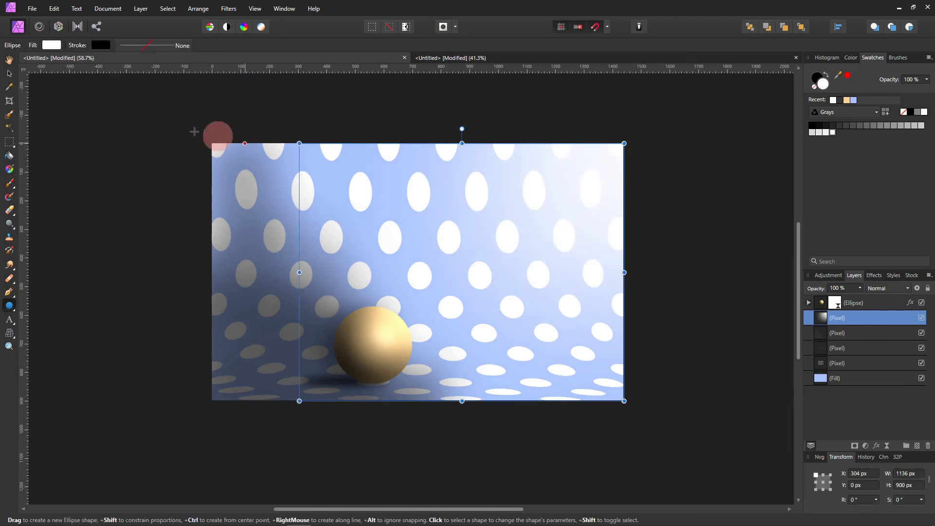
Step: Move the glow up and right and enlarge it to 1615 × 1279.5 px
left_click(10, 74)
left_click_drag(521, 205, 562, 172)
left_click_drag(343, 368, 179, 438)
left_click_drag(490, 333, 504, 296)
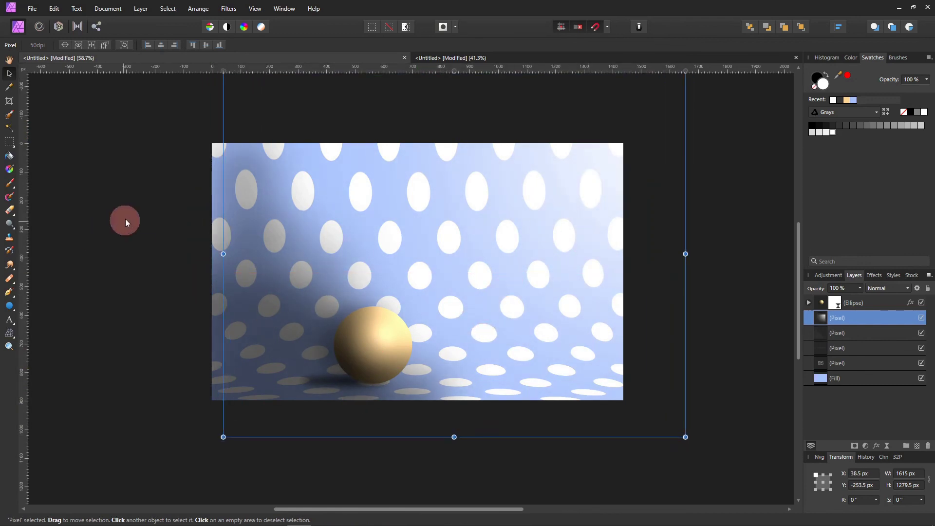
Step: With the Hand tool active, select the polka-dot Pixel layer and open its Layer Effects
left_click(9, 59)
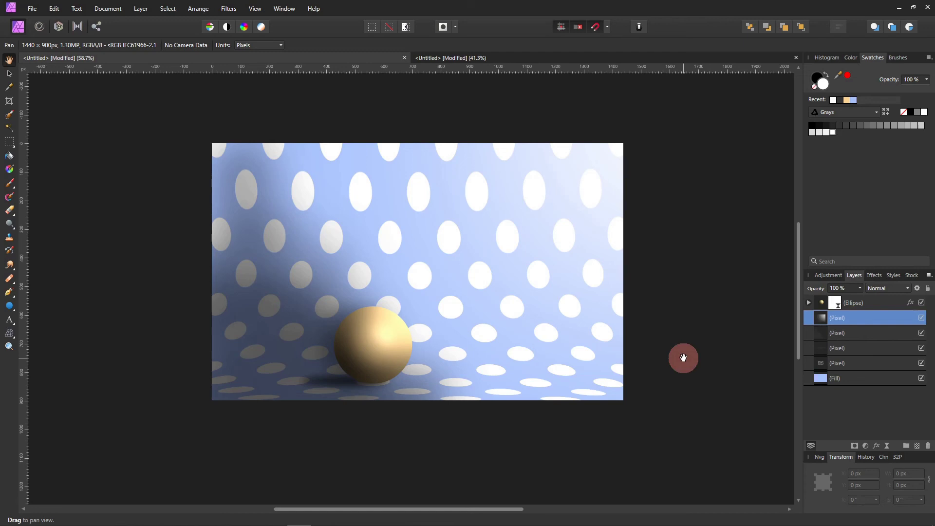
left_click(824, 365)
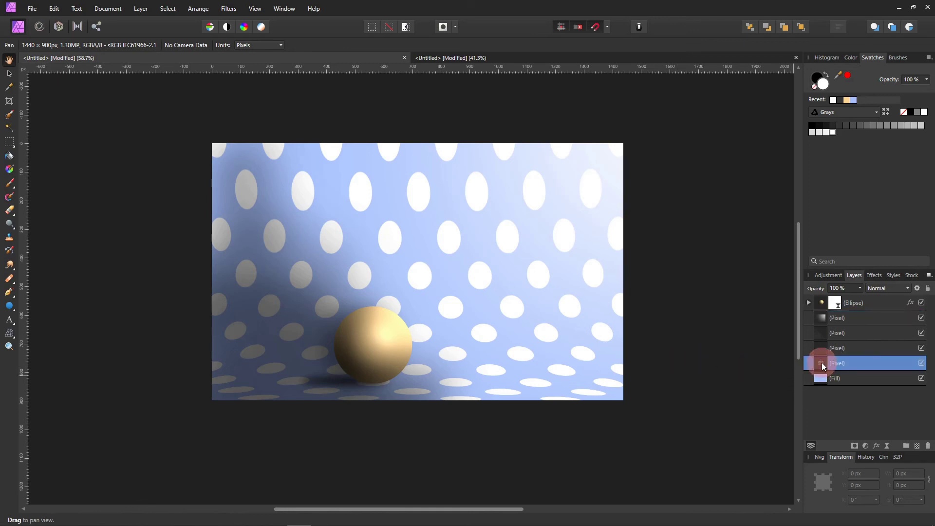
left_click(875, 441)
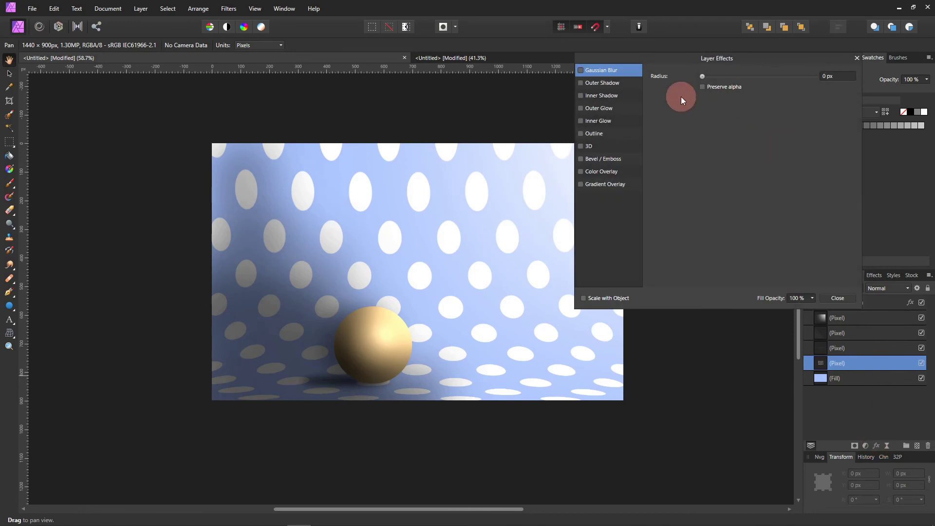
Step: Enable Color Overlay on the dots and set its colour to magenta
left_click(609, 170)
left_click(581, 171)
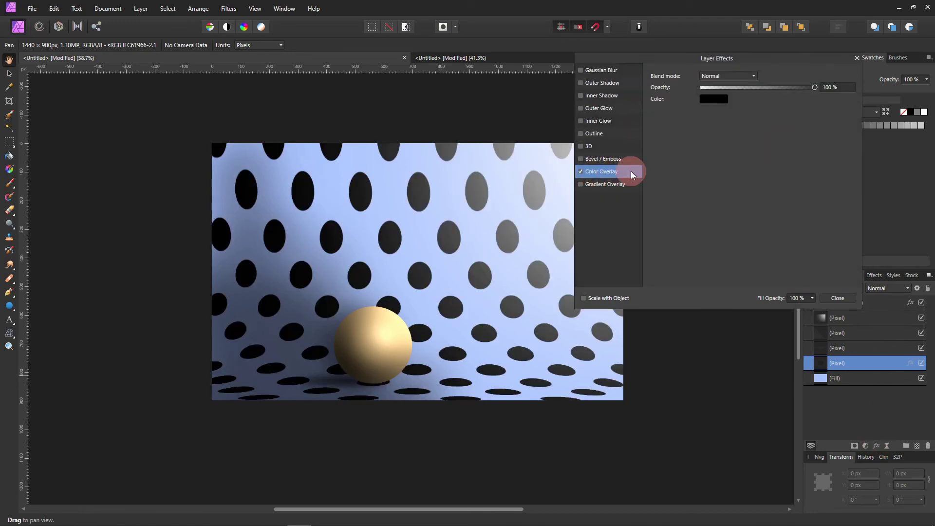
left_click(709, 98)
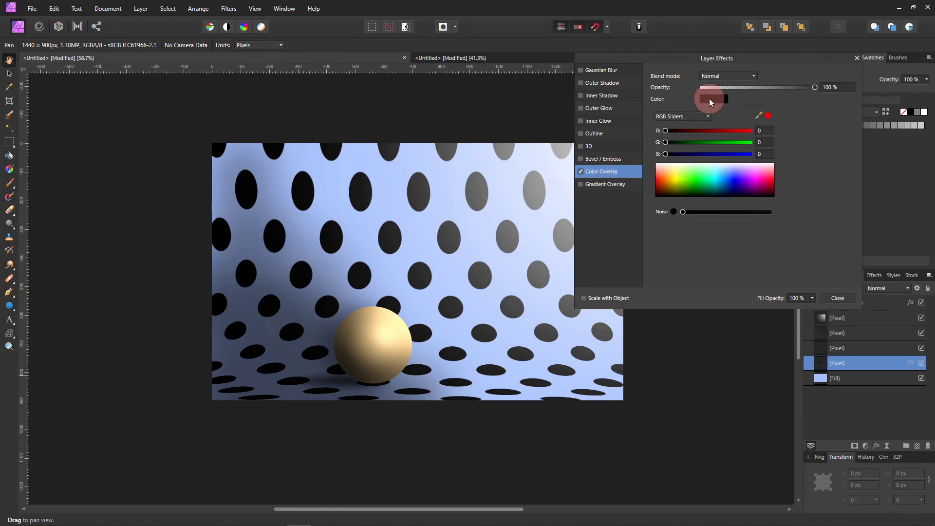
left_click(771, 187)
mouse_move(770, 182)
left_mouse_down()
mouse_move(664, 180)
mouse_move(668, 172)
mouse_move(770, 181)
mouse_move(753, 185)
left_mouse_up()
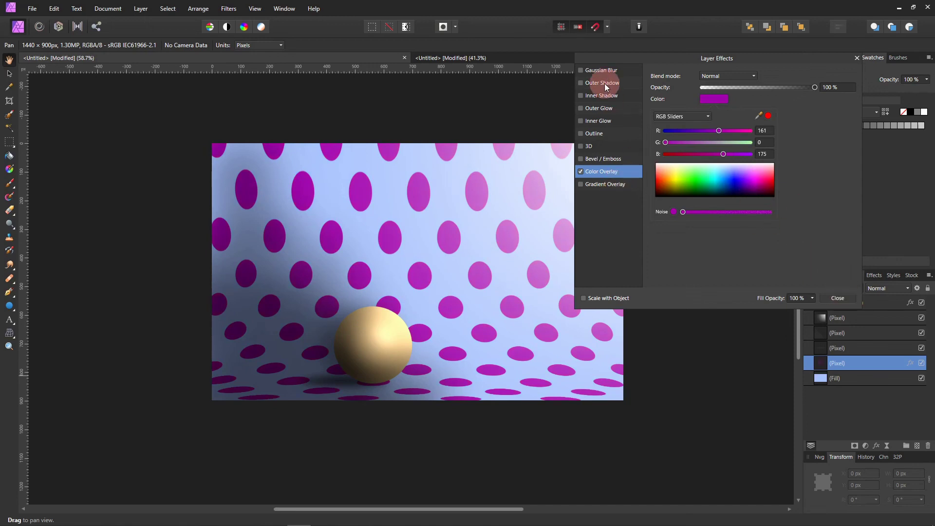
left_click(605, 97)
Step: Add an Inner Shadow with a Radius of about 38 px and close Layer Effects
left_click(581, 96)
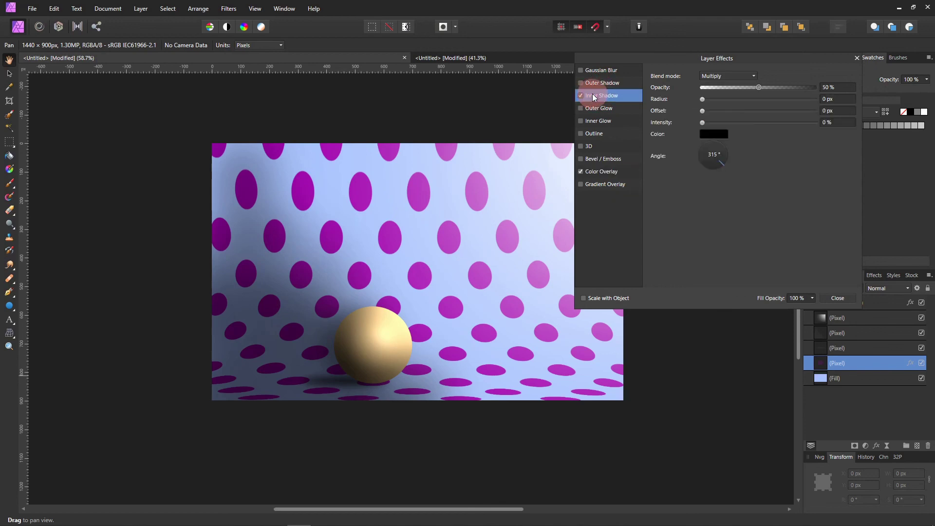
left_click_drag(702, 100, 781, 112)
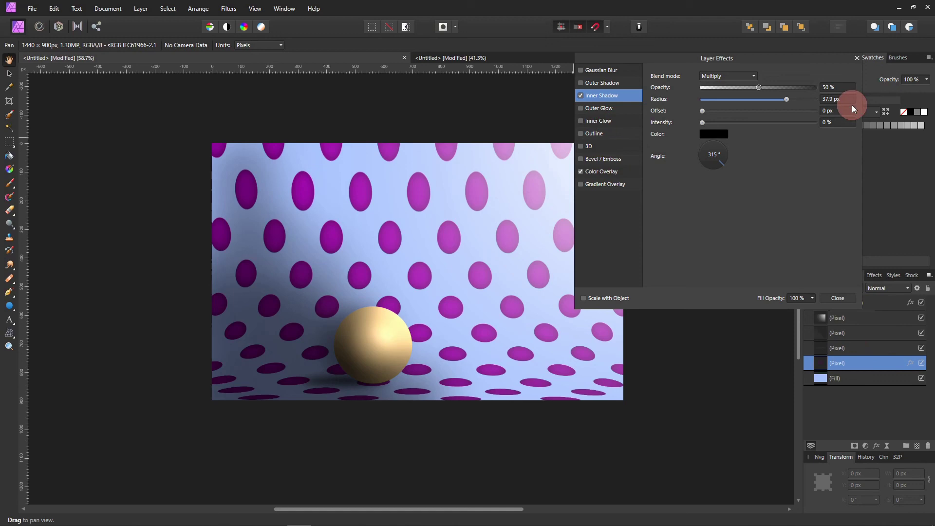
left_click(849, 298)
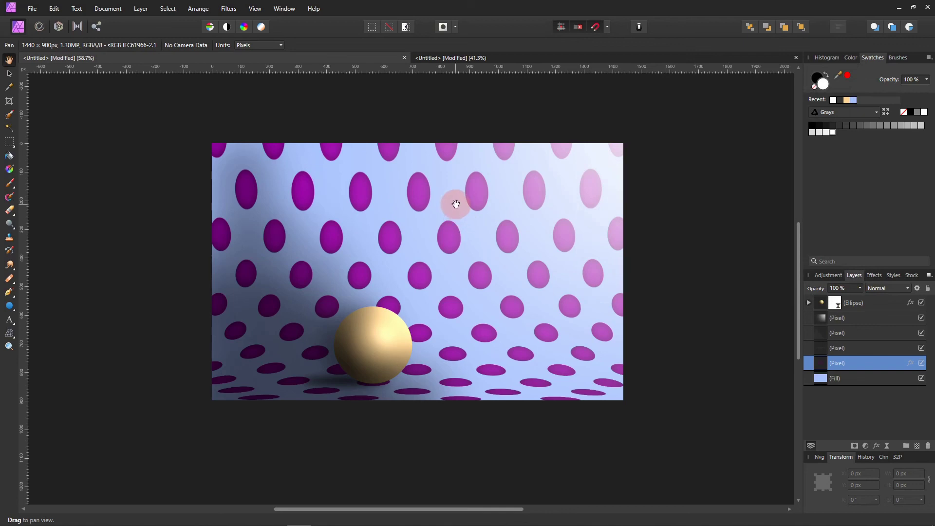
Step: Add a Procedural Texture live filter to the blue Fill layer using the Oils preset
left_click(824, 378)
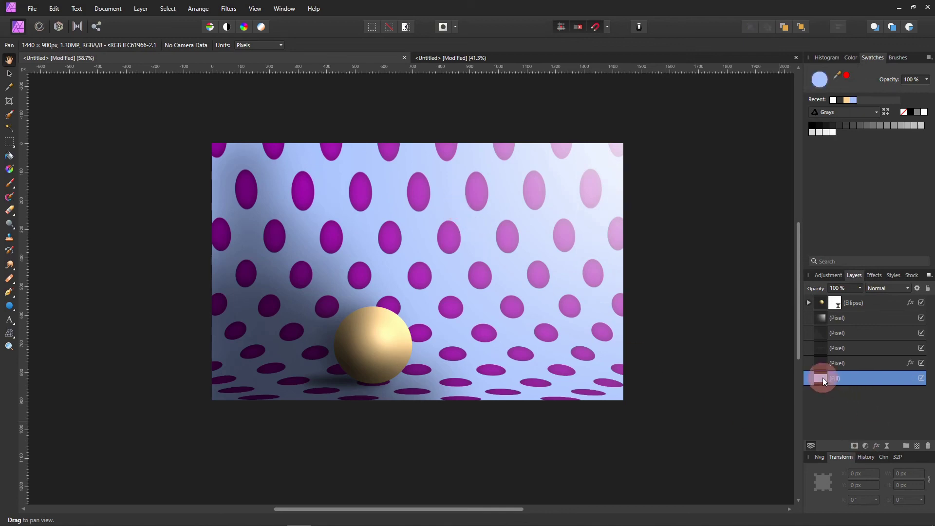
left_click(141, 9)
mouse_move(172, 116)
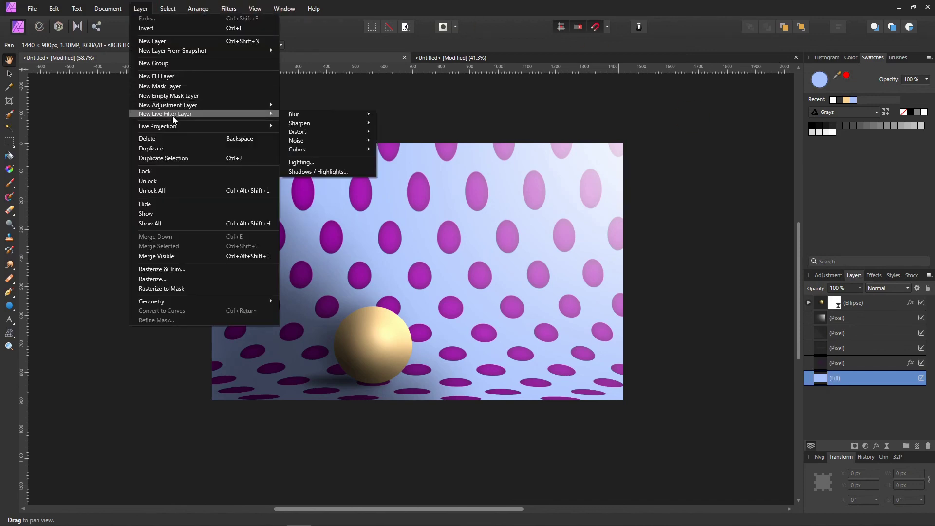
mouse_move(305, 151)
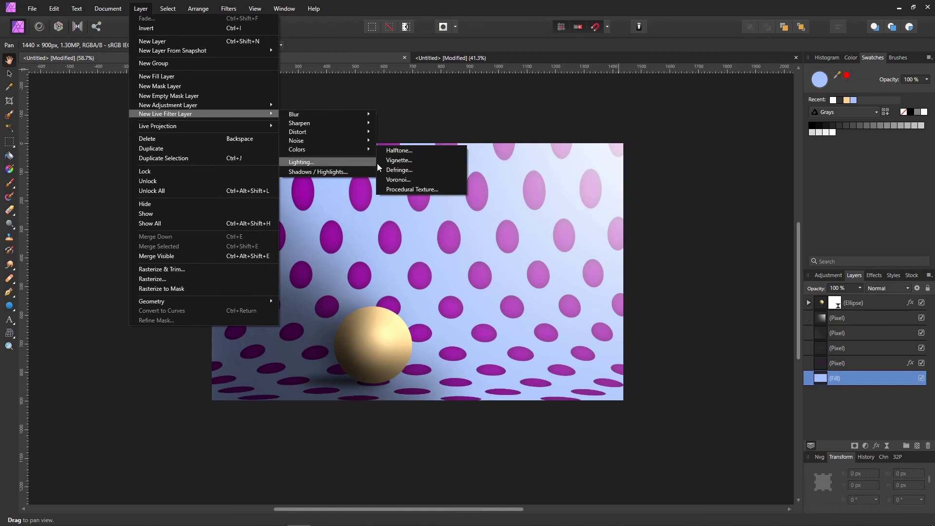
left_click(402, 189)
left_click_drag(747, 308, 684, 30)
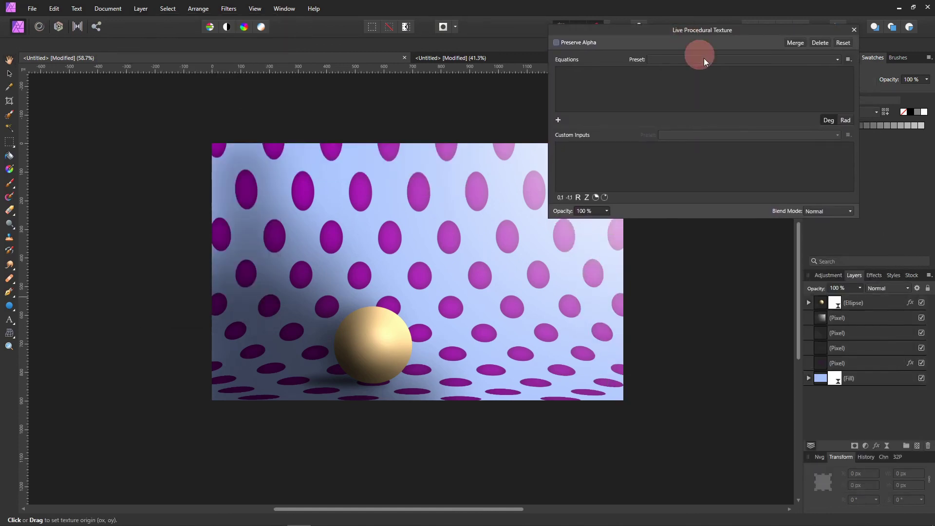
left_click(842, 61)
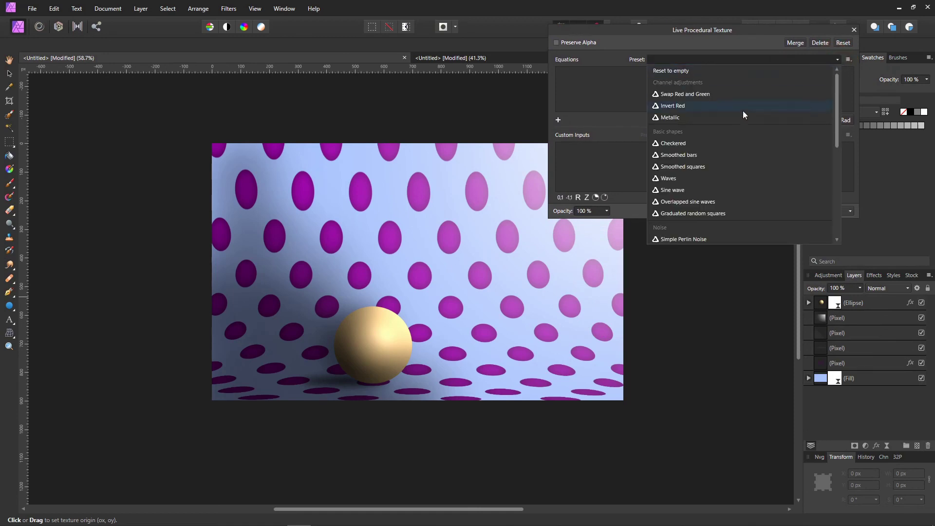
scroll(745, 142, "down", 3)
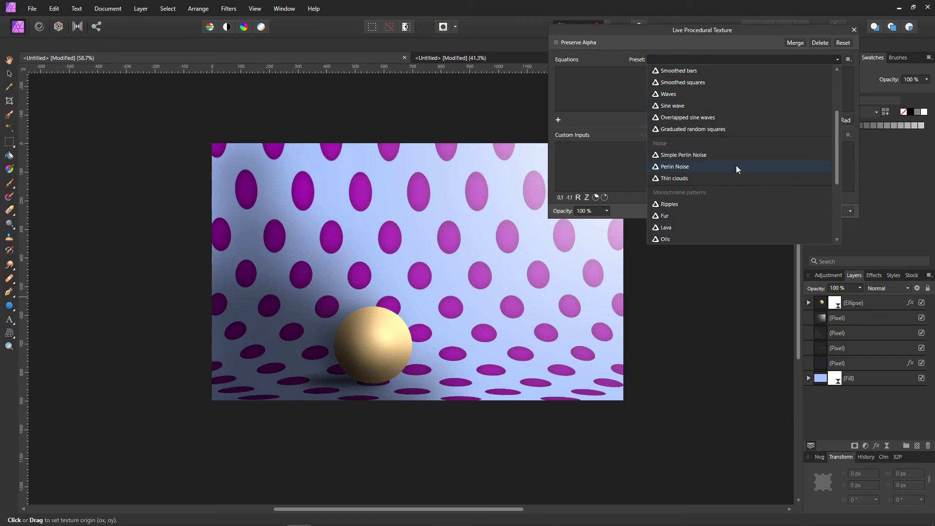
scroll(740, 151, "down", 2)
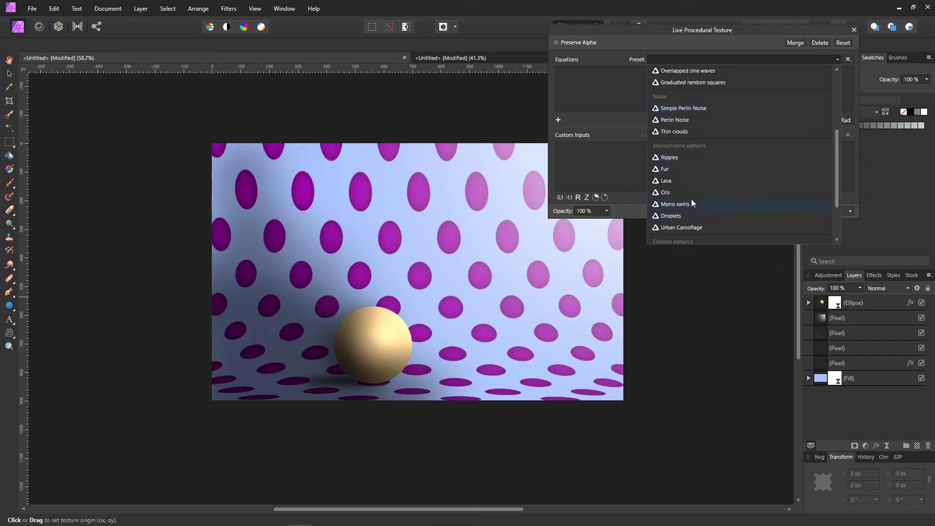
scroll(758, 169, "down", 2)
scroll(759, 169, "up", 3)
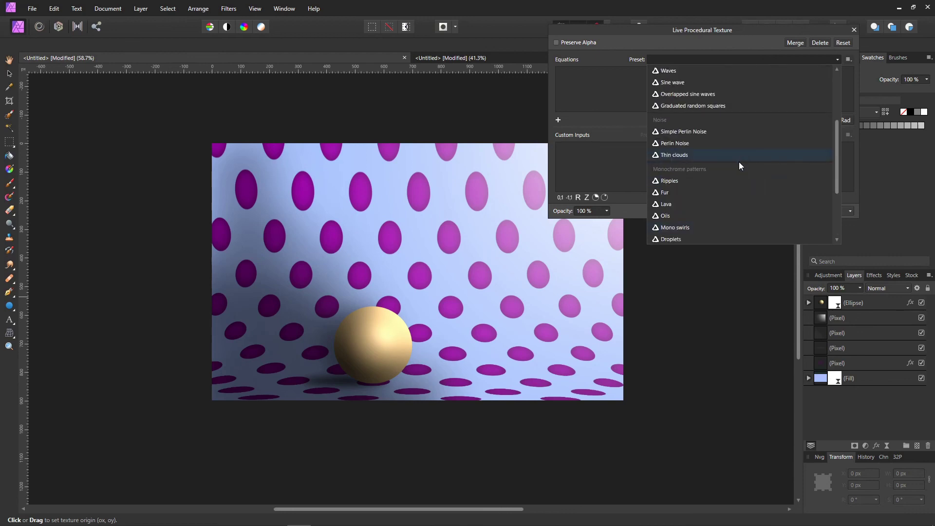
left_click(679, 215)
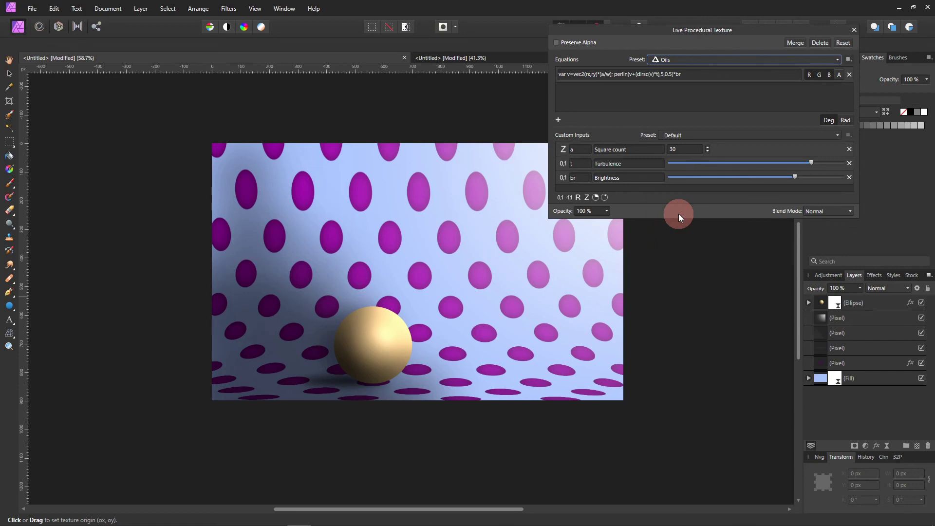
Step: Move the texture above the Fill layer, blend it in Overlay mode, and slightly lower its turbulence
left_click(809, 378)
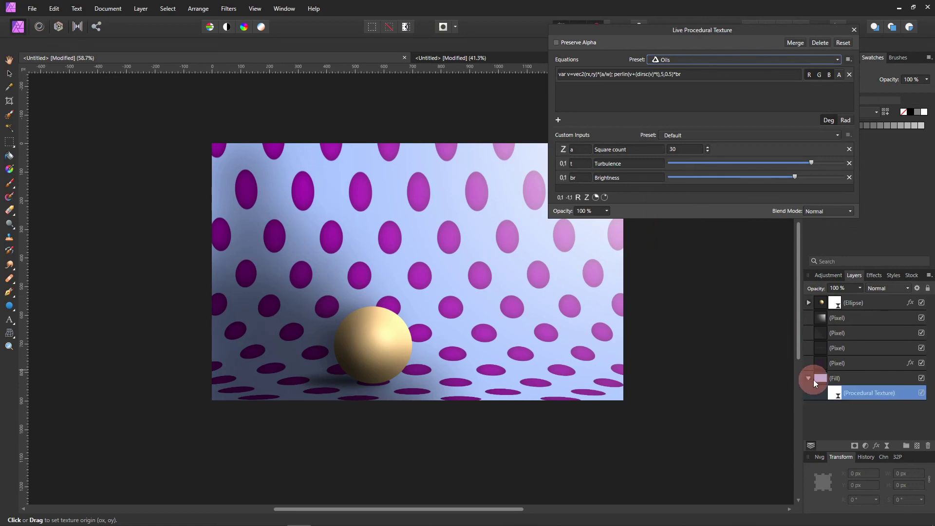
left_click_drag(834, 390, 822, 359)
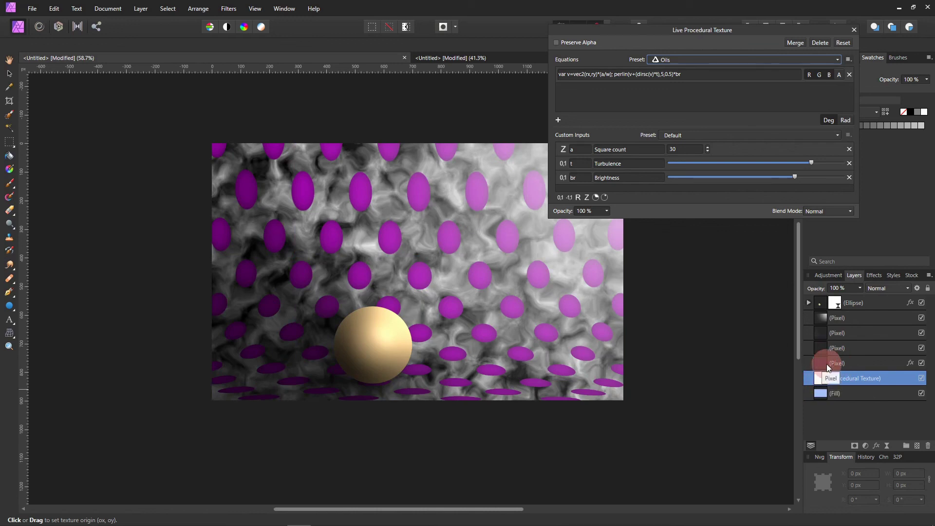
left_click_drag(831, 364, 840, 381)
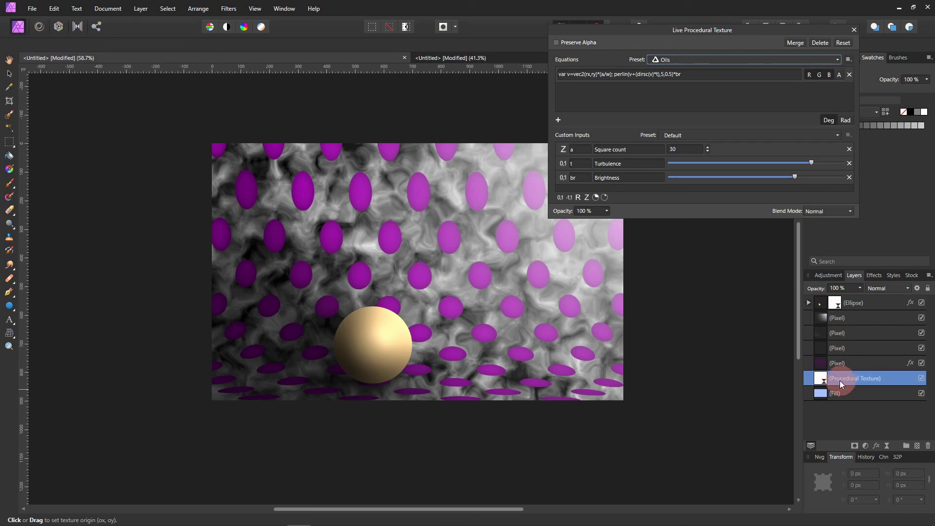
left_click(850, 211)
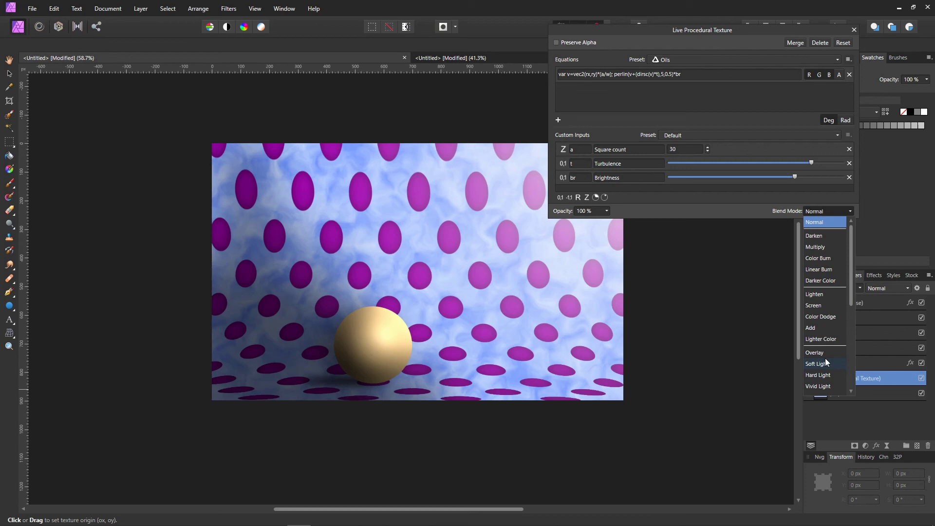
left_click(826, 352)
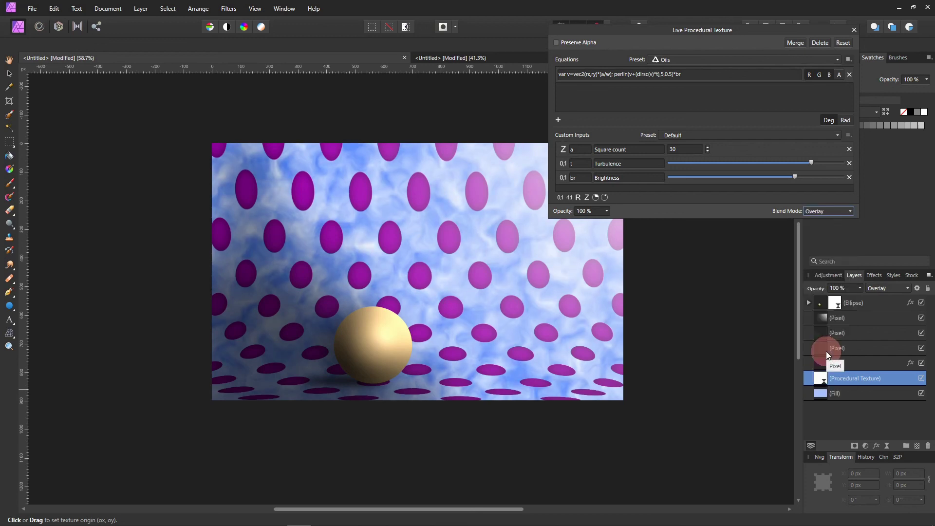
left_click(791, 177)
left_click_drag(810, 168, 799, 184)
left_click(796, 178)
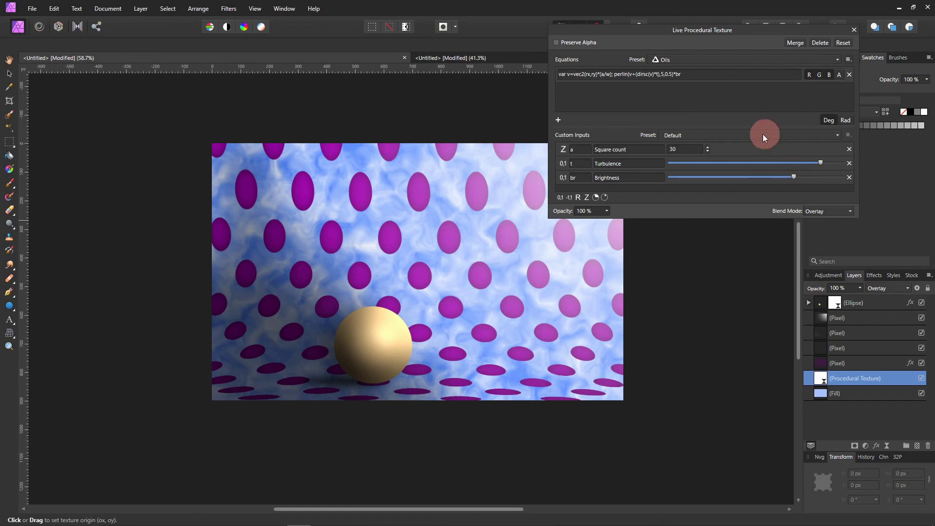
left_click(854, 29)
left_click(826, 444)
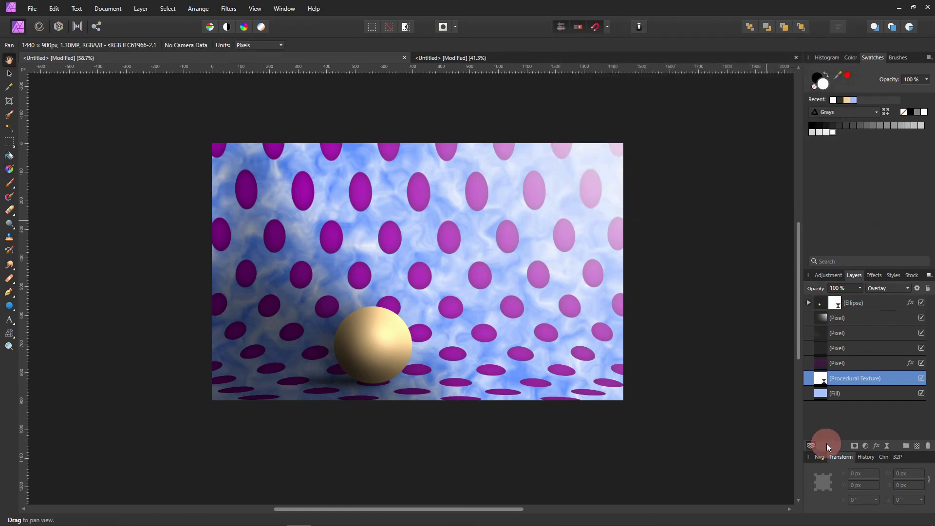
Step: Lower the Procedural Texture layer's opacity to 64% and move it above the dots layer
left_click(860, 287)
left_click_drag(856, 299, 829, 301)
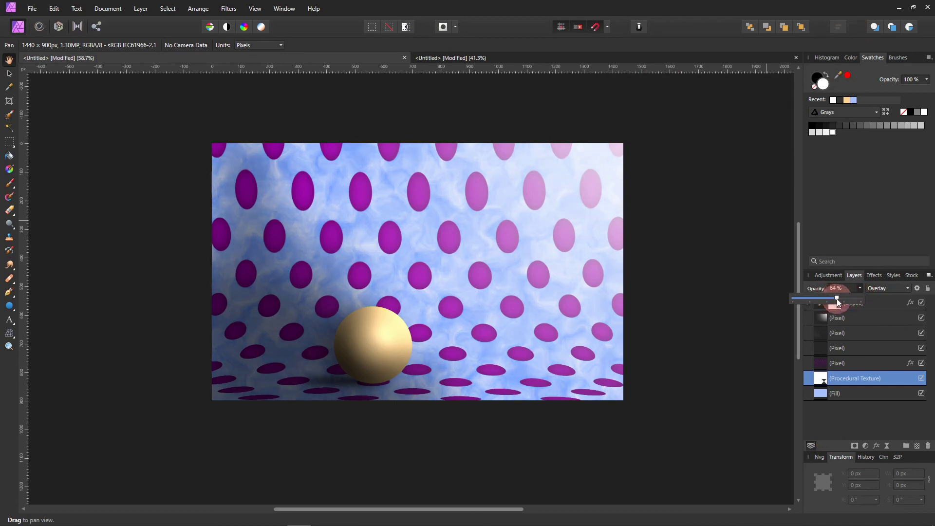
left_click(823, 380)
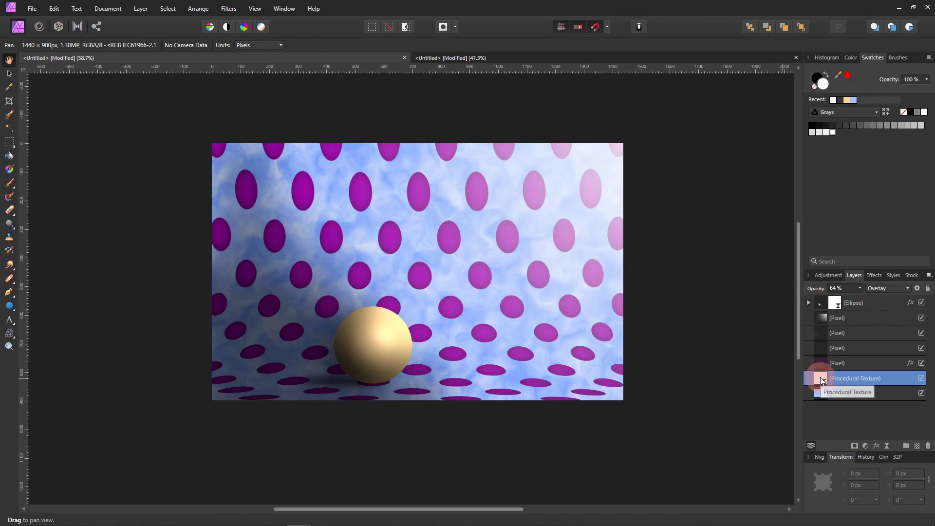
left_click_drag(820, 377, 820, 359)
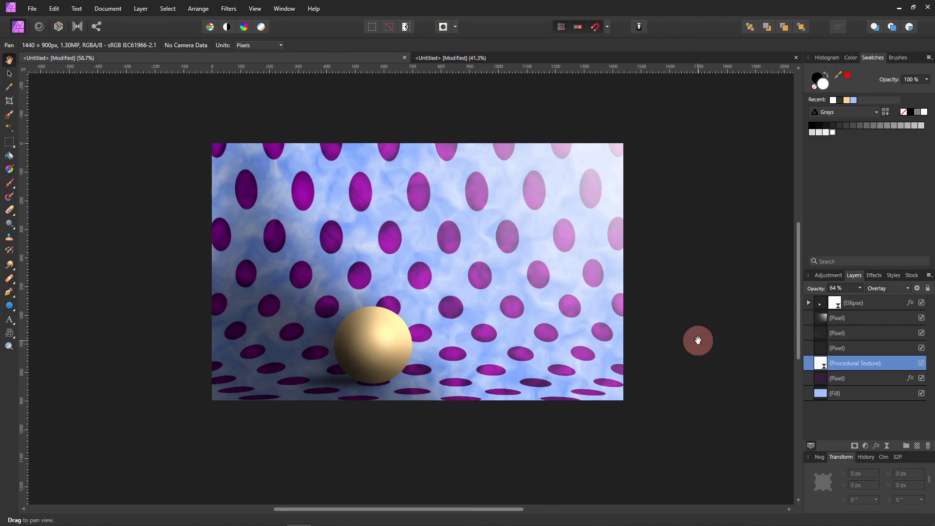
Step: Reduce the magenta dots layer to 66% opacity and put the texture back beneath the dots
left_click(822, 377)
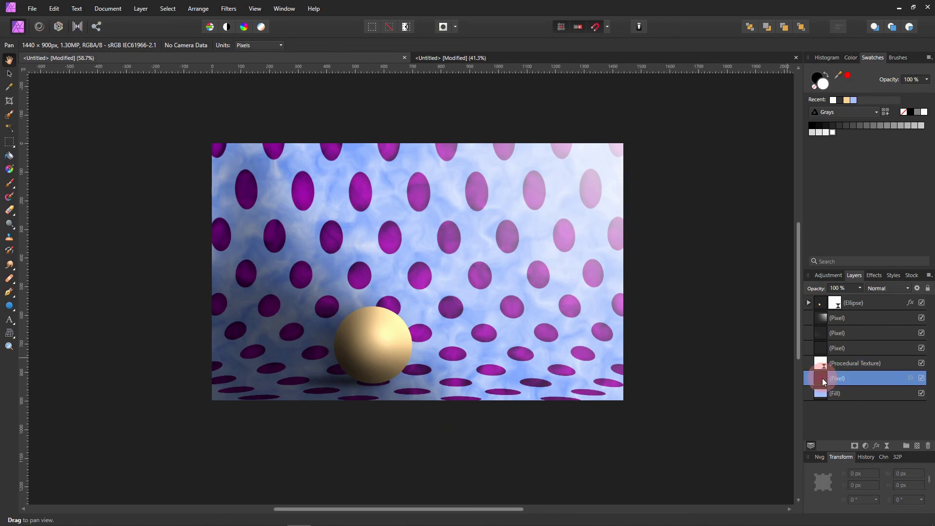
left_click(860, 289)
left_click_drag(862, 299, 837, 300)
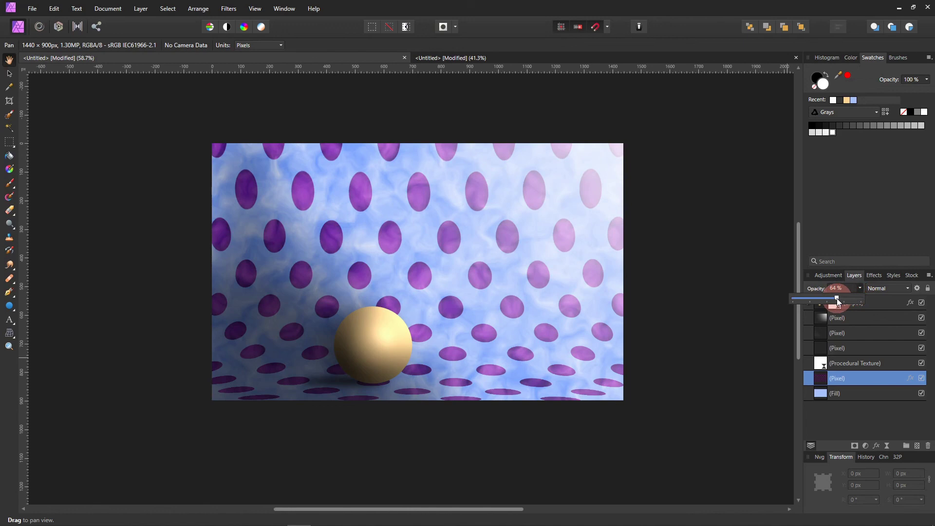
left_click(823, 364)
left_click_drag(823, 363, 821, 383)
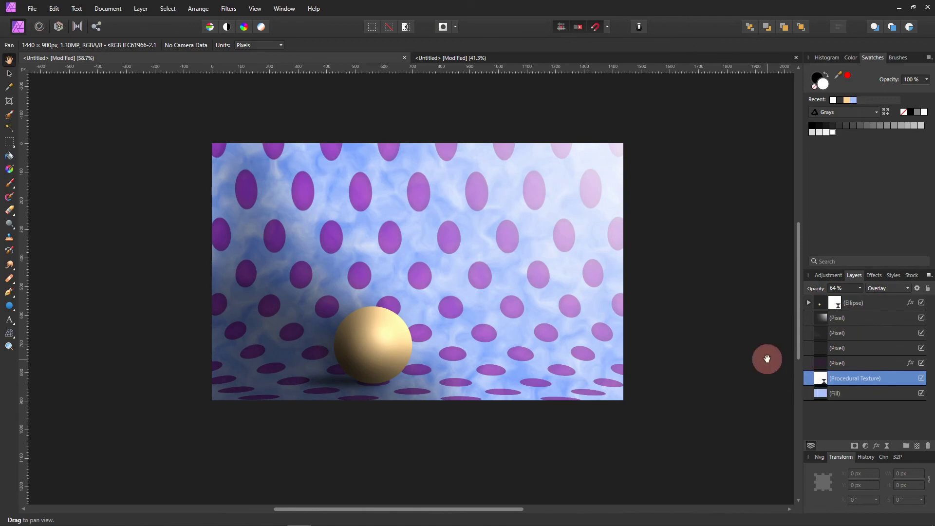